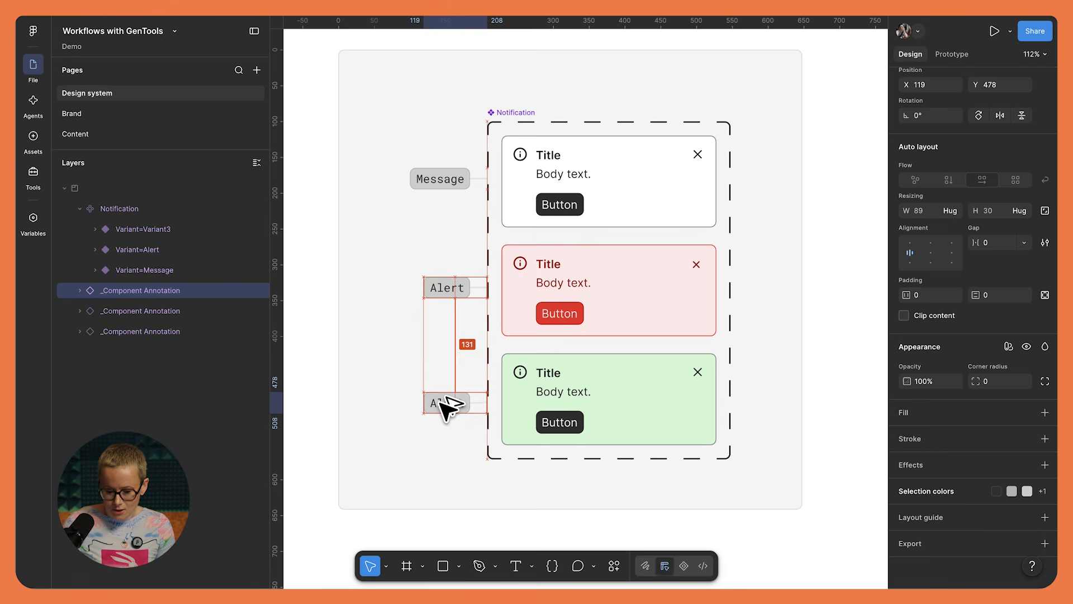
- Change the annotation label beside the green variant to "Success" and move it to X 100, Y 476
double_click(452, 405)
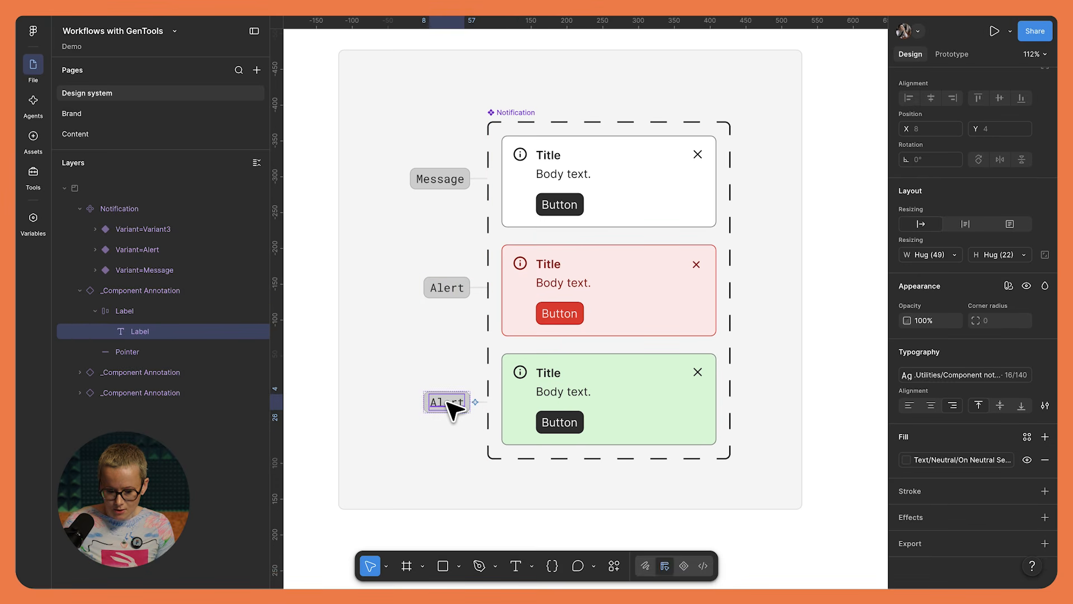
type("Success")
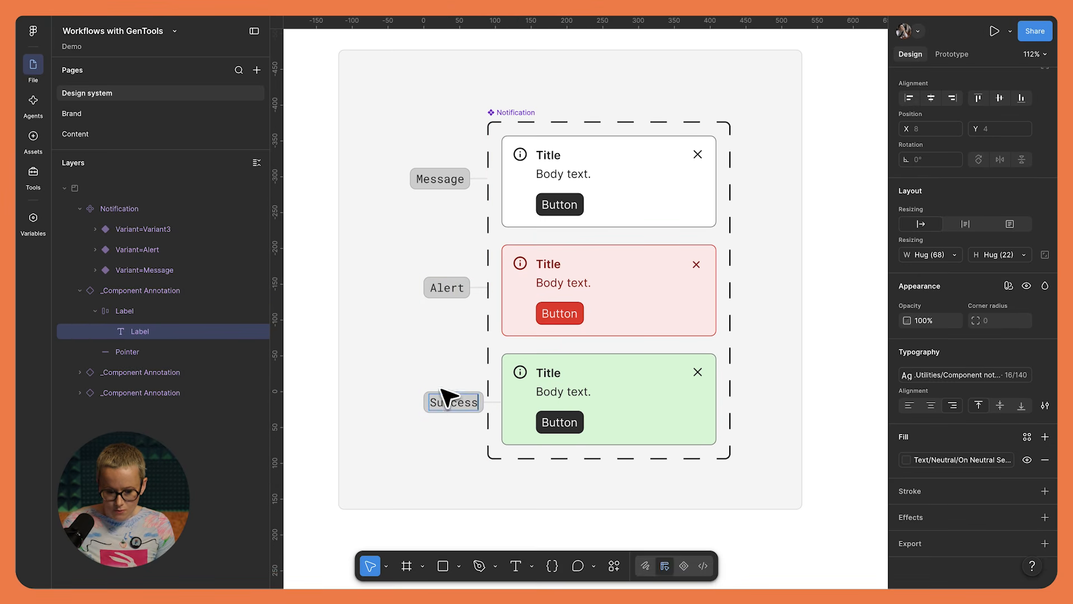
left_click(413, 355)
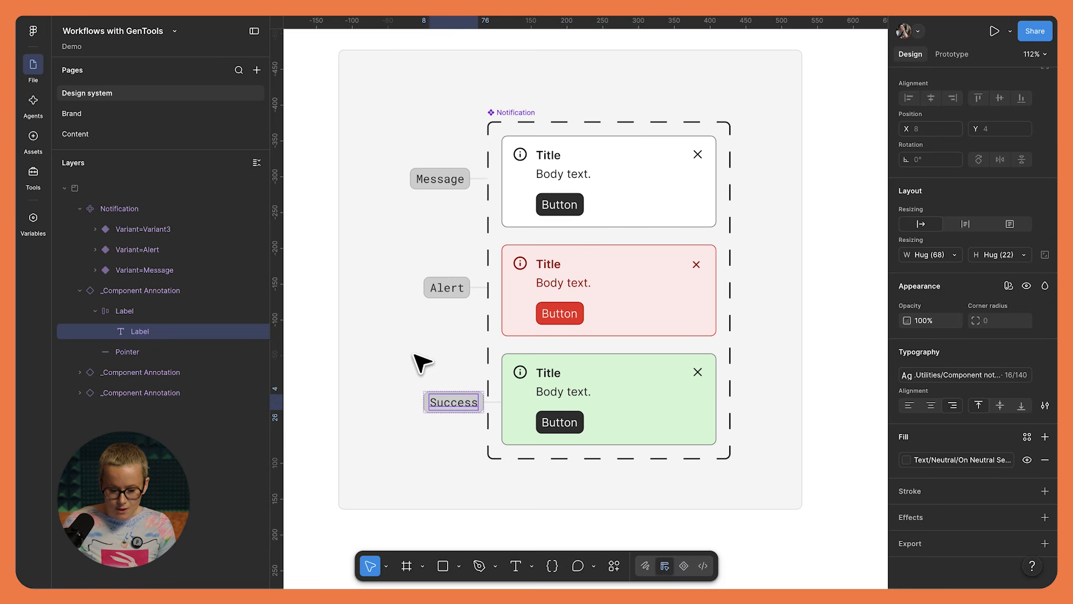
left_click_drag(452, 400, 438, 400)
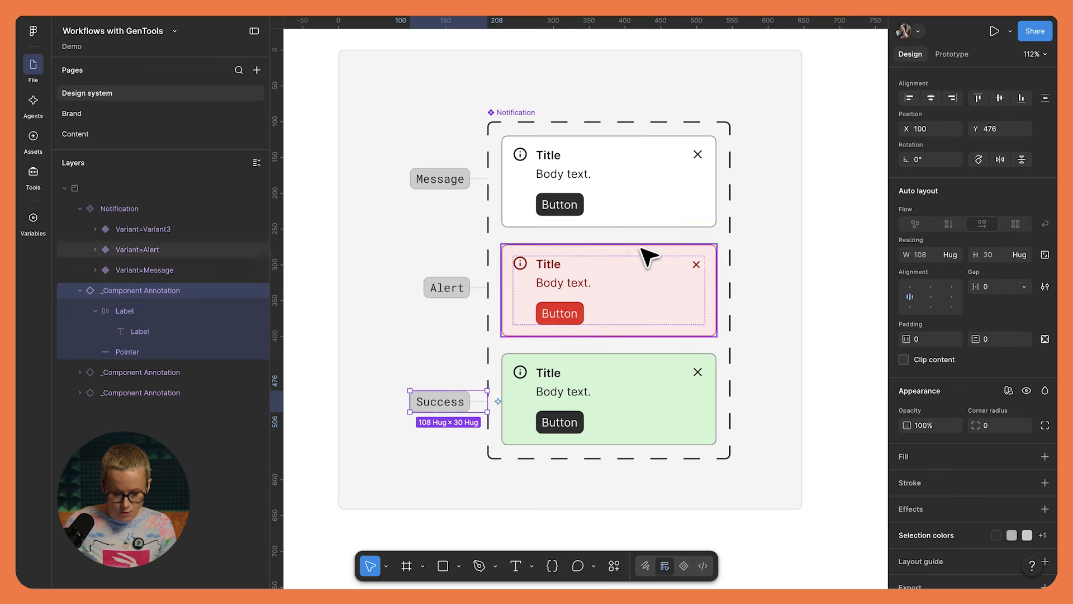
scroll(615, 285, "down", 5)
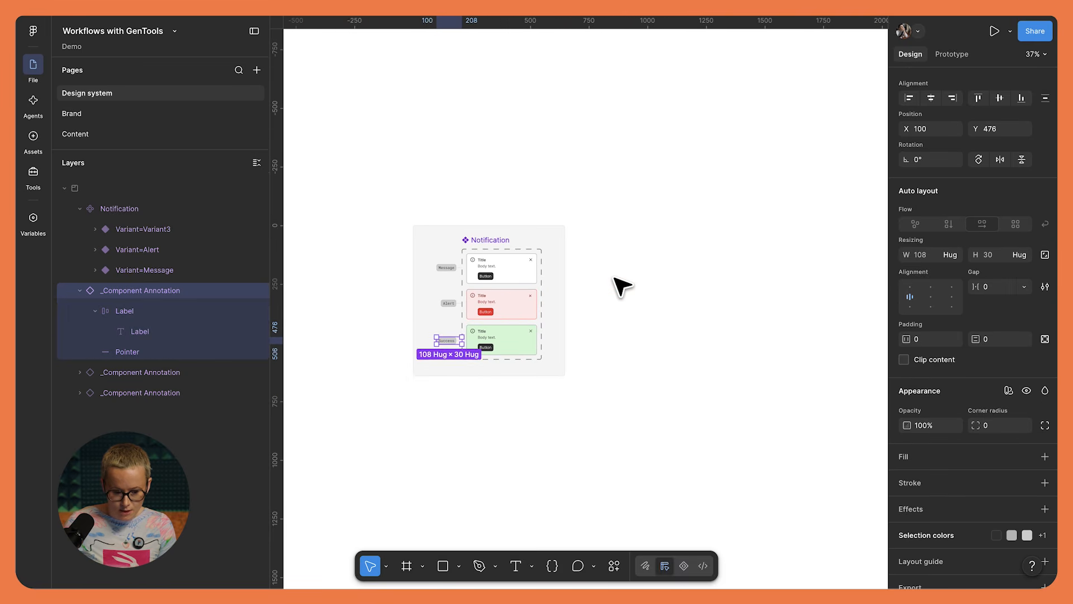
left_click(617, 285)
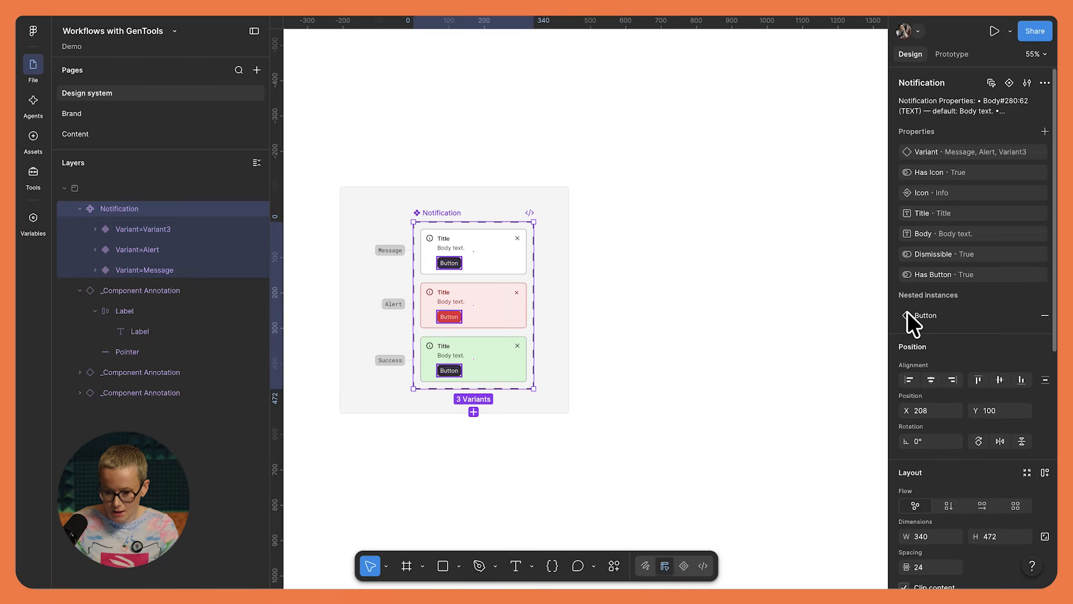
- Generate documentation for the Notification component set with the DS doc & changelog tool, with the dry run option off
scroll(960, 335, "down", 10)
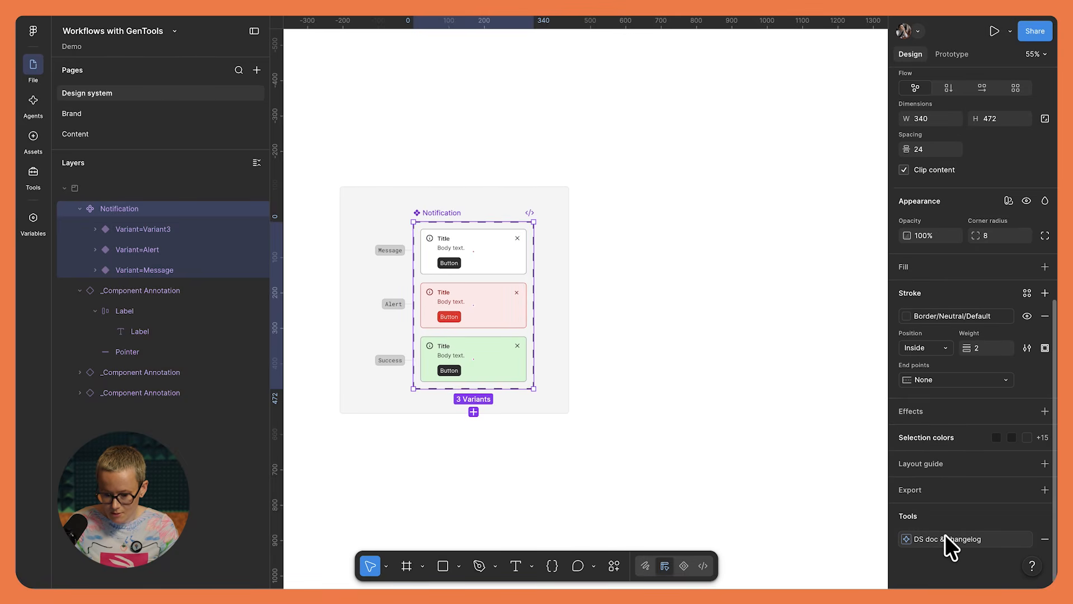
left_click(944, 535)
left_click_drag(814, 358, 708, 157)
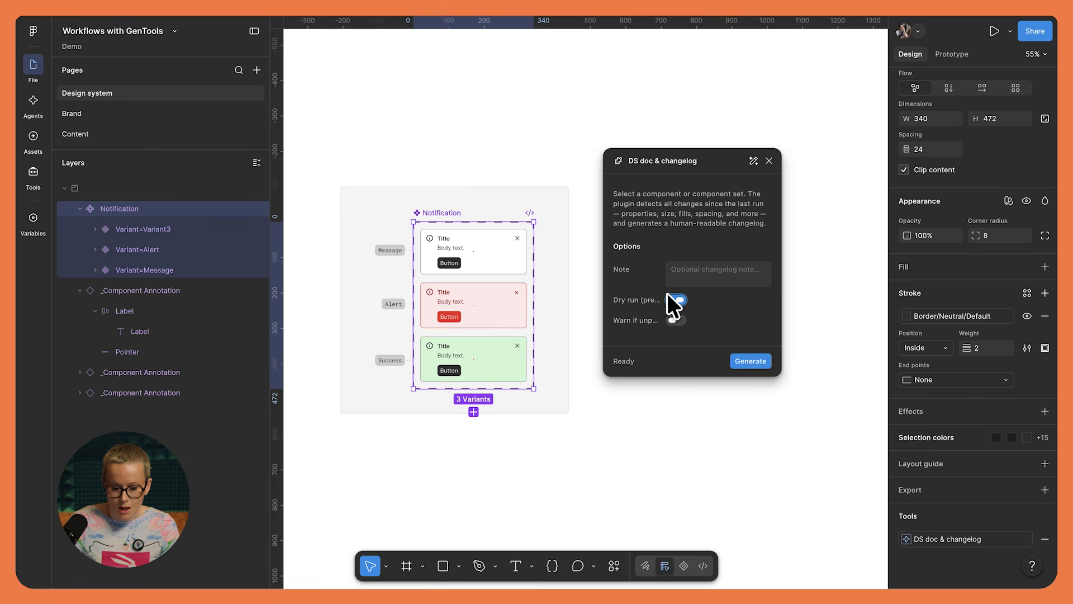
left_click(750, 361)
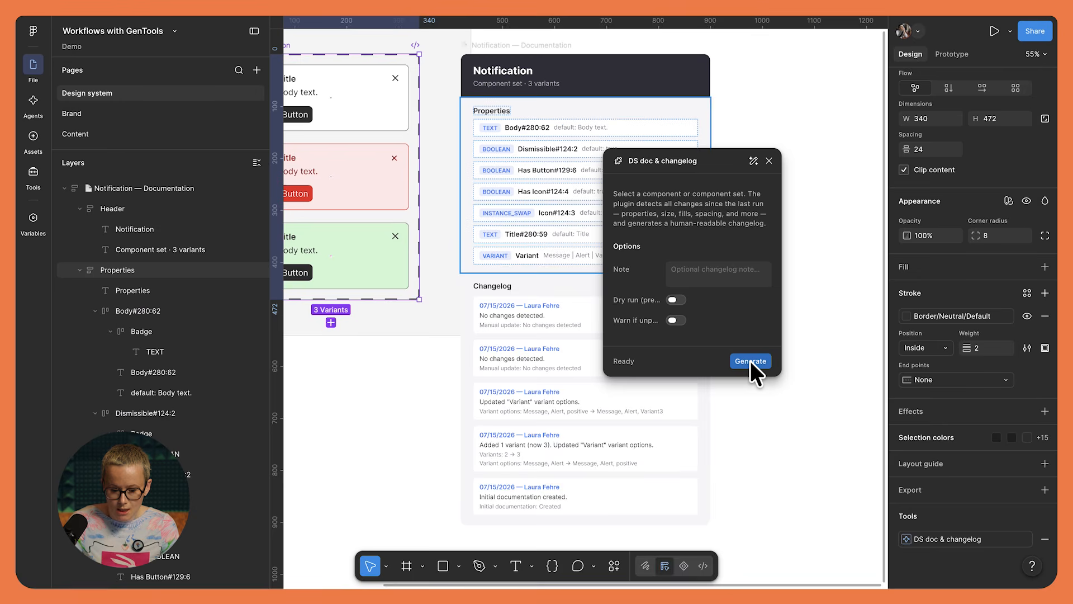
left_click(769, 160)
- Move the Notification documentation frame clear of the component set's frame and reselect the Notification component set
scroll(757, 139, "left", 1)
scroll(757, 139, "down", 3)
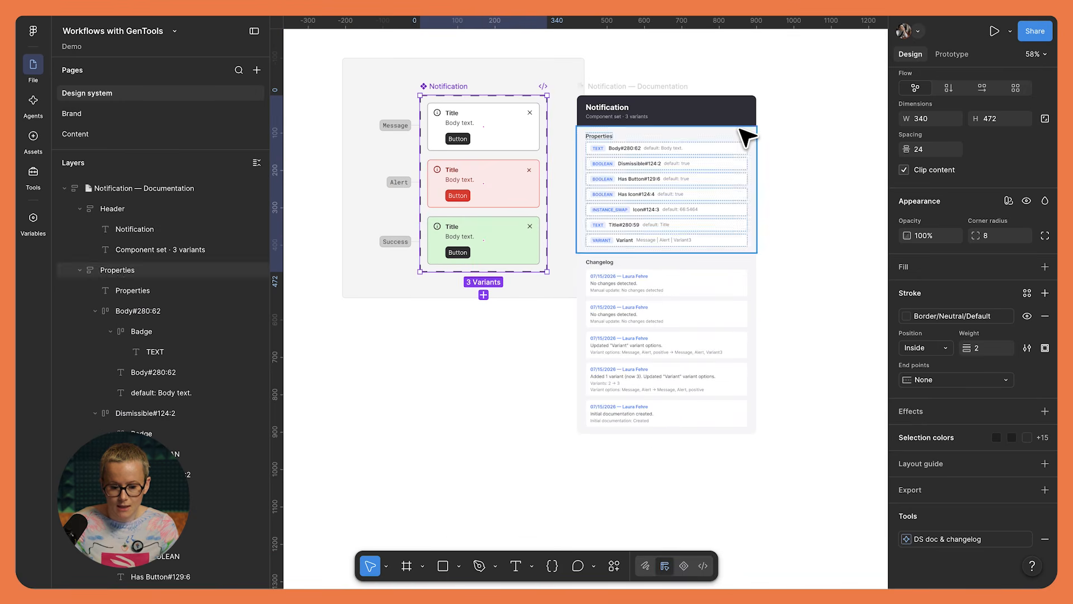
left_click_drag(640, 85, 663, 49)
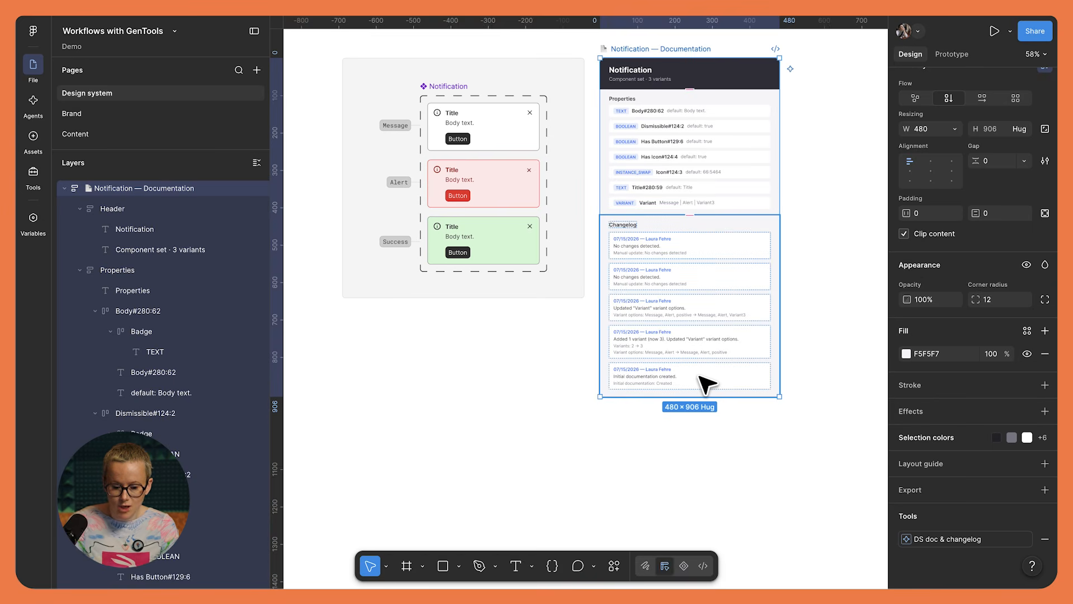
left_click(508, 109)
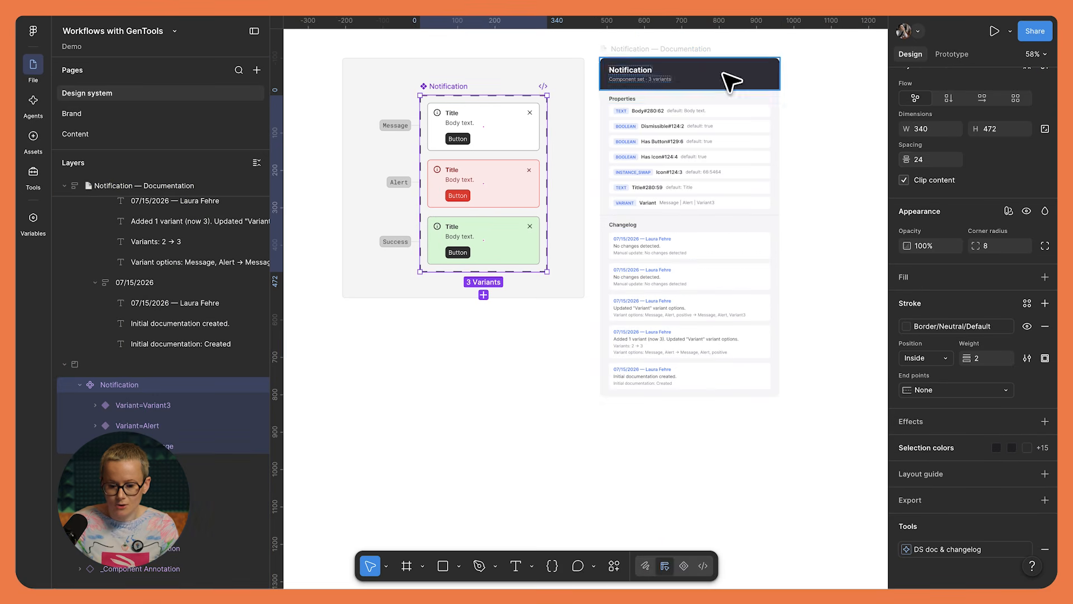
scroll(938, 161, "up", 7)
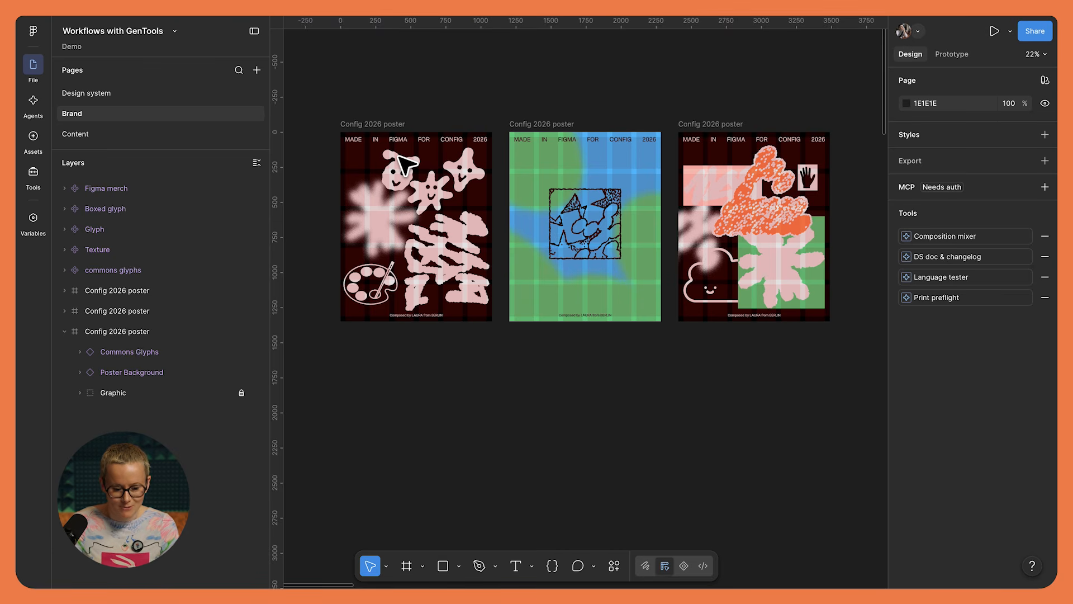
- Duplicate the first Config 2026 poster on the Brand page and place the copy below the original at X 0, Y 1892
scroll(398, 157, "right", 1)
scroll(398, 158, "down", 1)
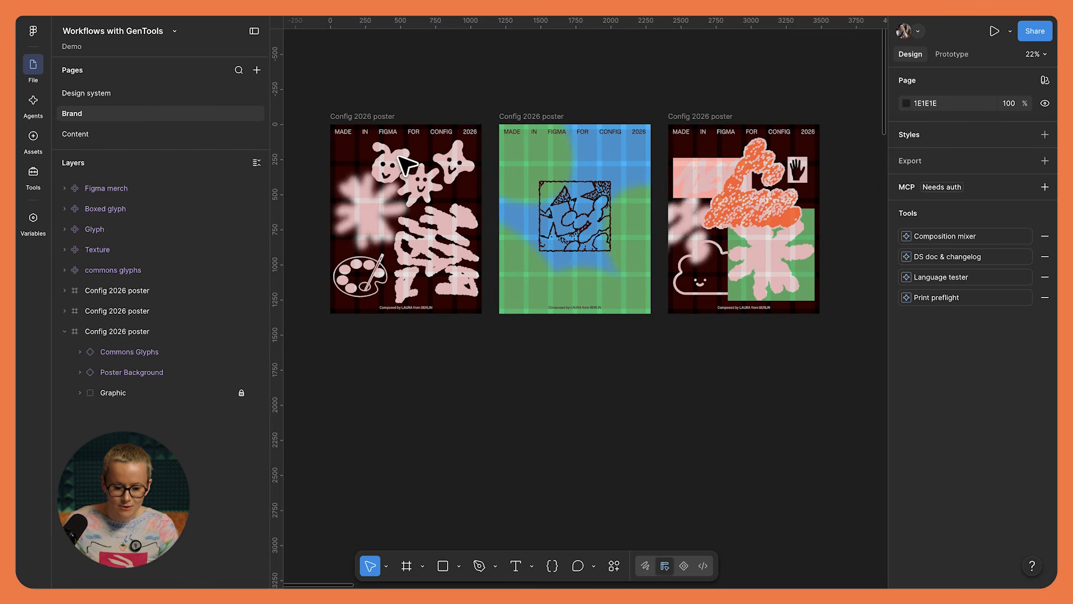
scroll(405, 165, "up", 5)
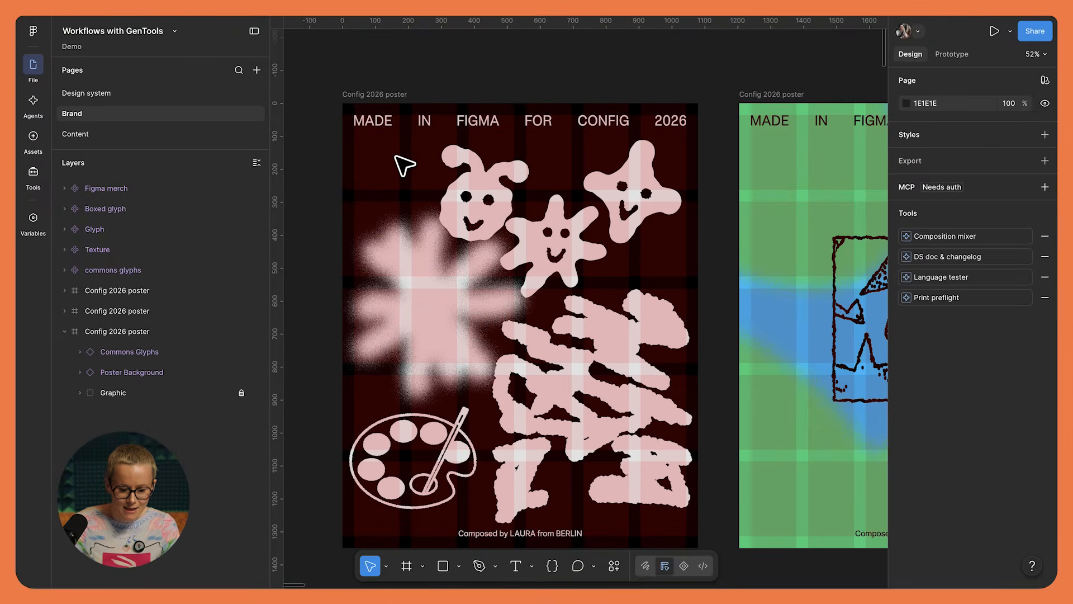
scroll(404, 163, "down", 5)
scroll(403, 140, "down", 1)
left_click(402, 71)
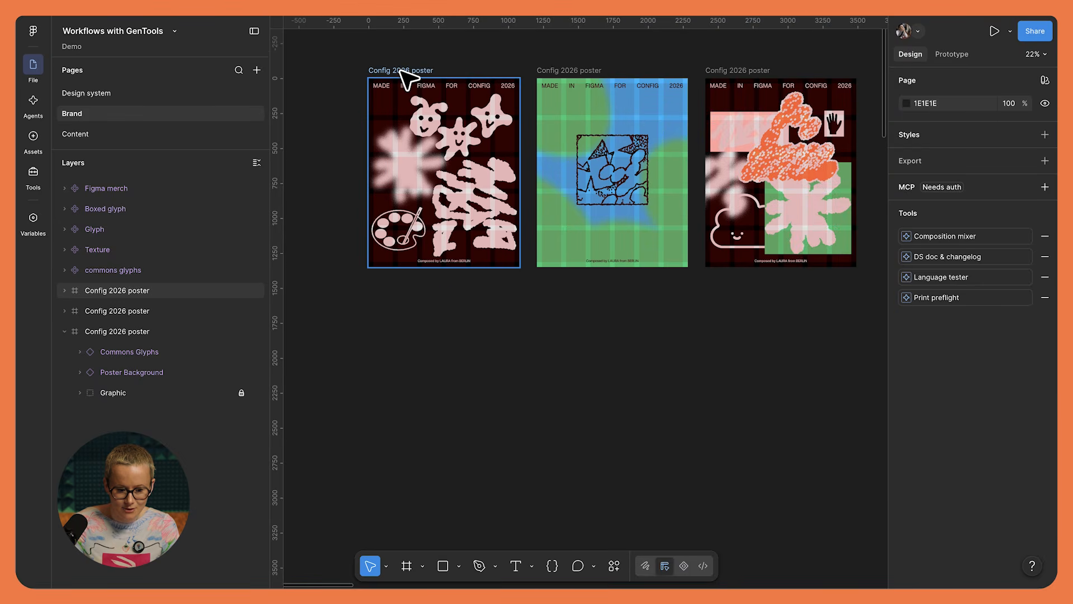
left_click(402, 72)
left_click_drag(408, 81, 409, 336)
scroll(408, 338, "down", 2)
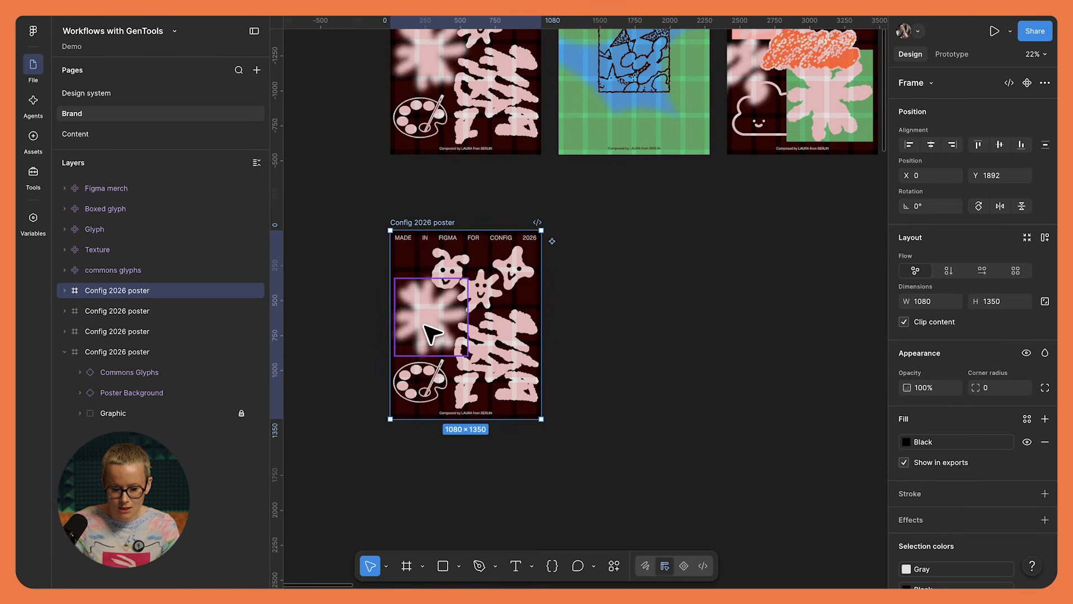
- Open the Print preflight tool for the duplicated poster and position its window beside the artwork
scroll(431, 334, "up", 4)
scroll(432, 335, "left", 1)
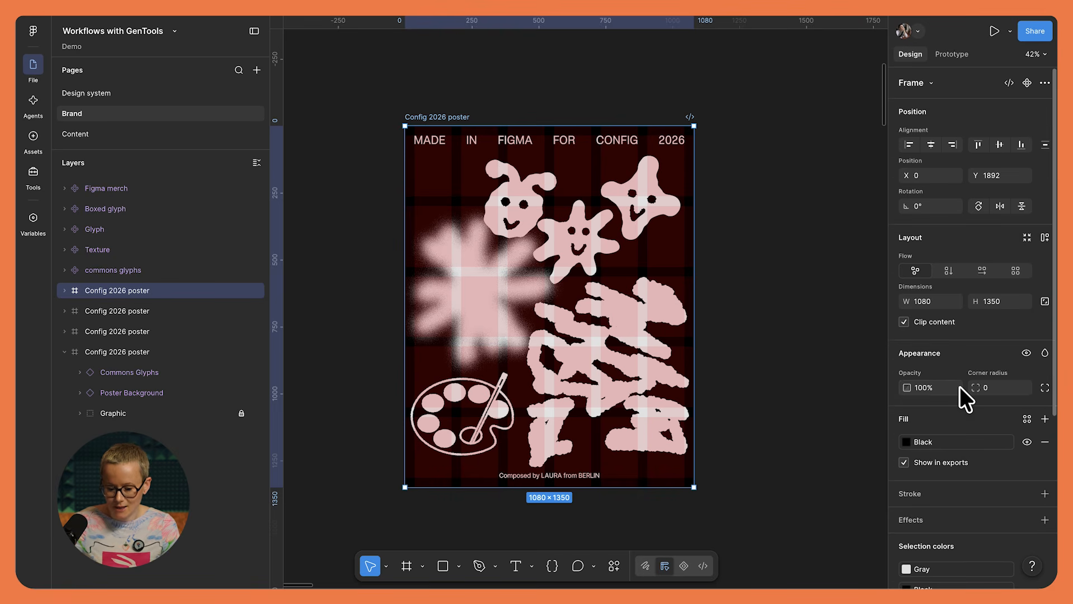
scroll(961, 391, "down", 5)
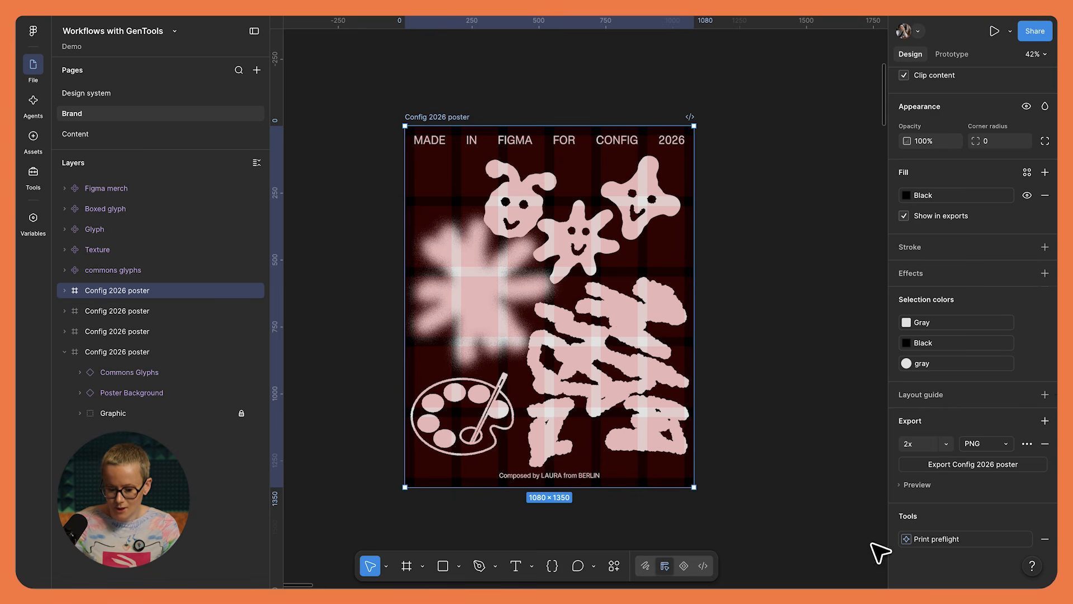
left_click(954, 539)
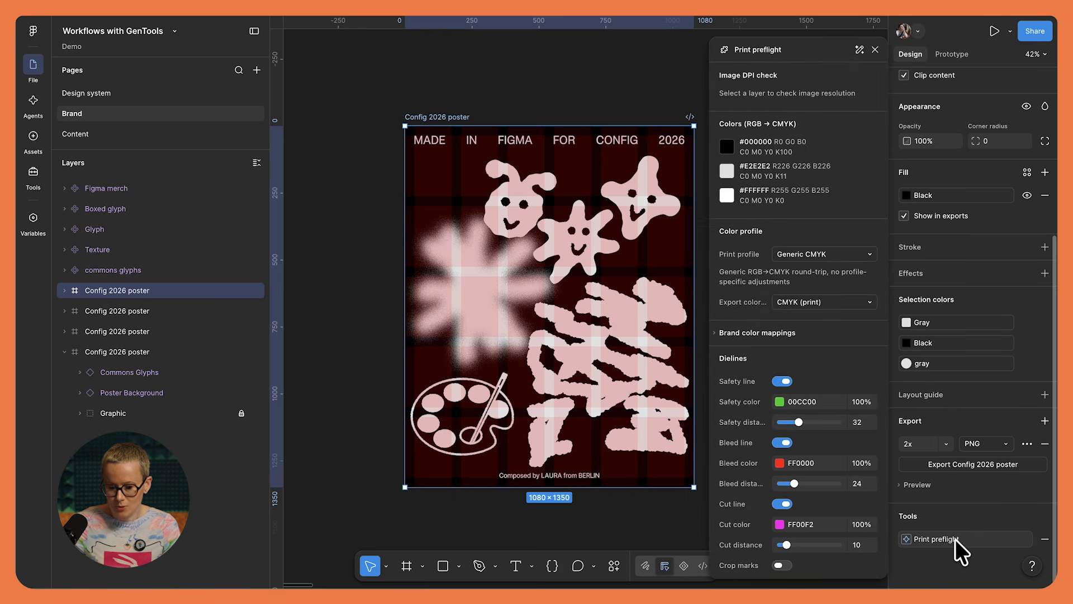
scroll(606, 266, "right", 2)
scroll(606, 266, "down", 1)
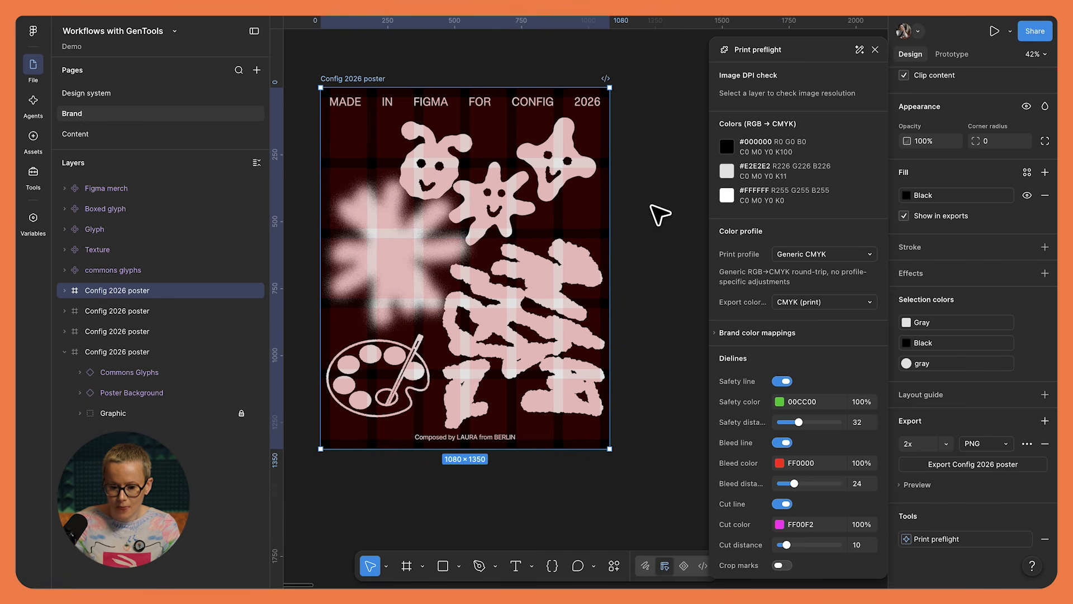
left_click_drag(810, 48, 769, 46)
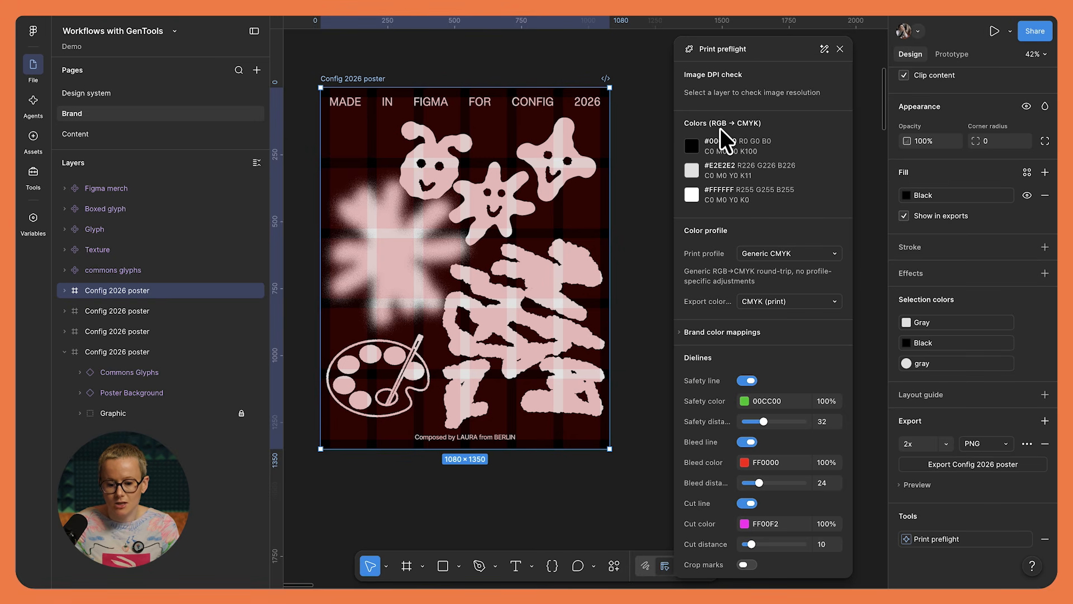
- Review the available print profiles in the color profile settings, keeping Generic CMYK
scroll(800, 146, "down", 3)
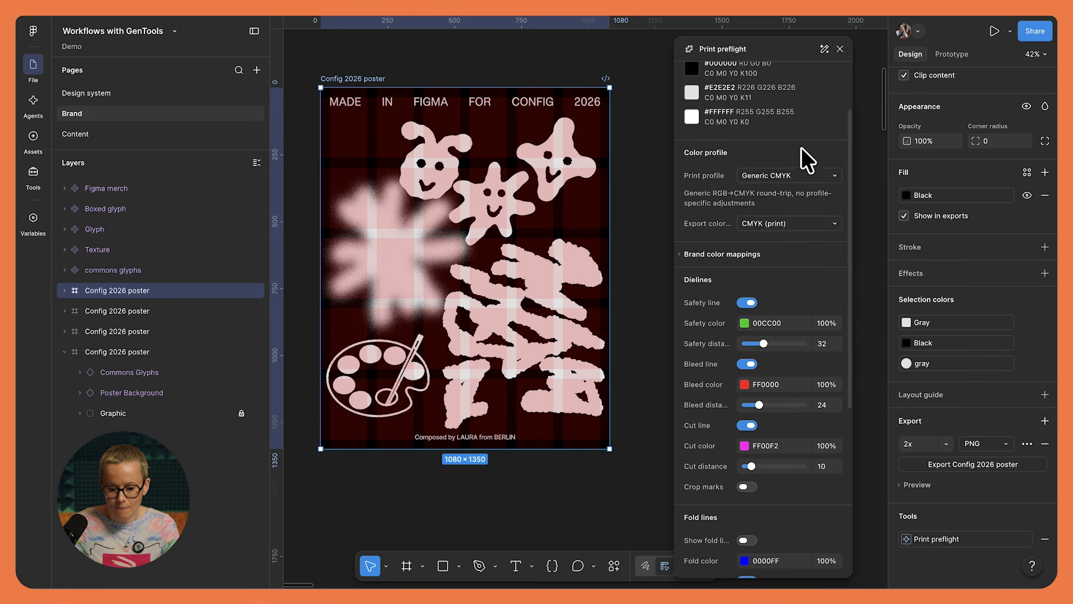
left_click(814, 175)
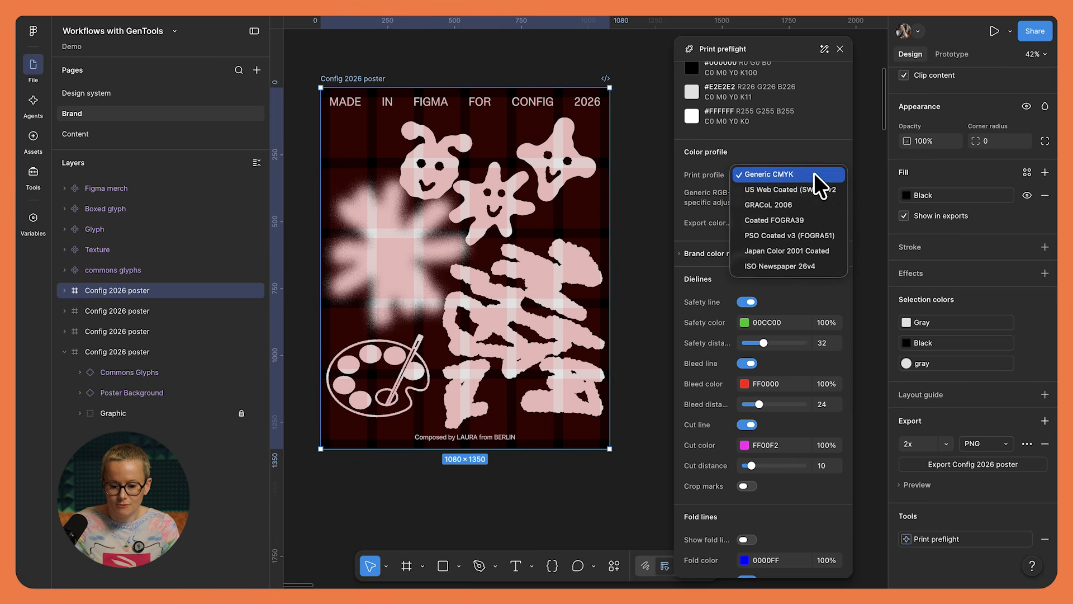
left_click(806, 149)
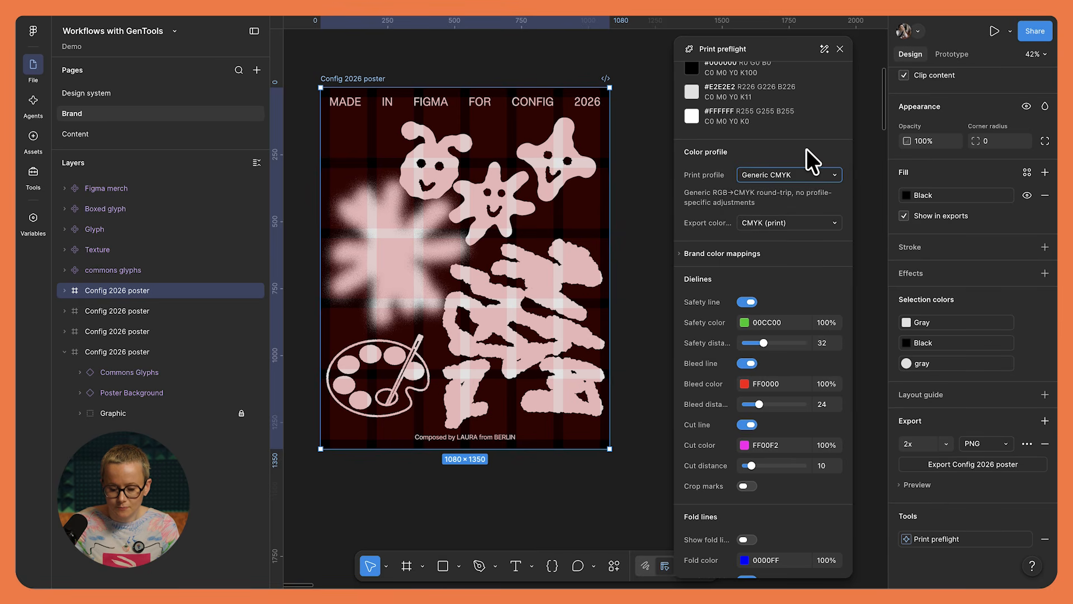
- Expand the brand color mappings and add an empty CMYK mapping
scroll(791, 250, "down", 1)
left_click(679, 208)
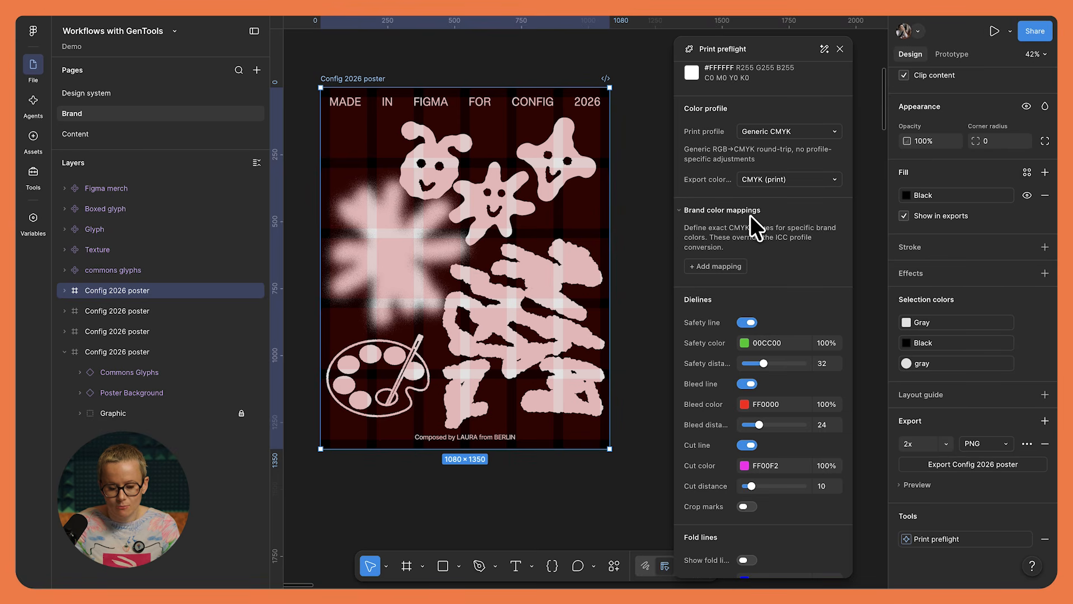
left_click(716, 266)
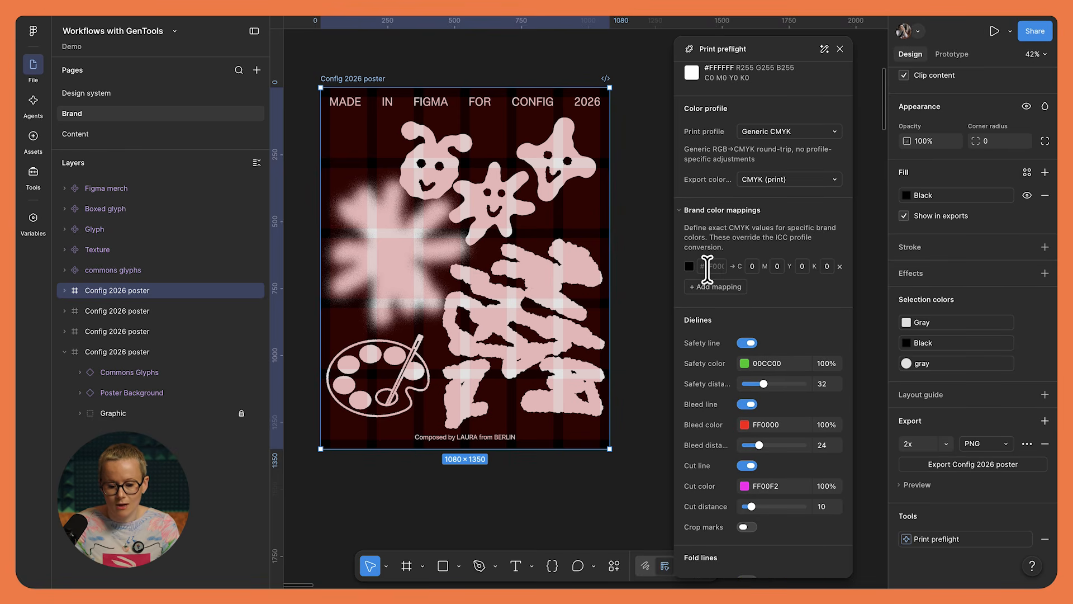
scroll(782, 170, "up", 1)
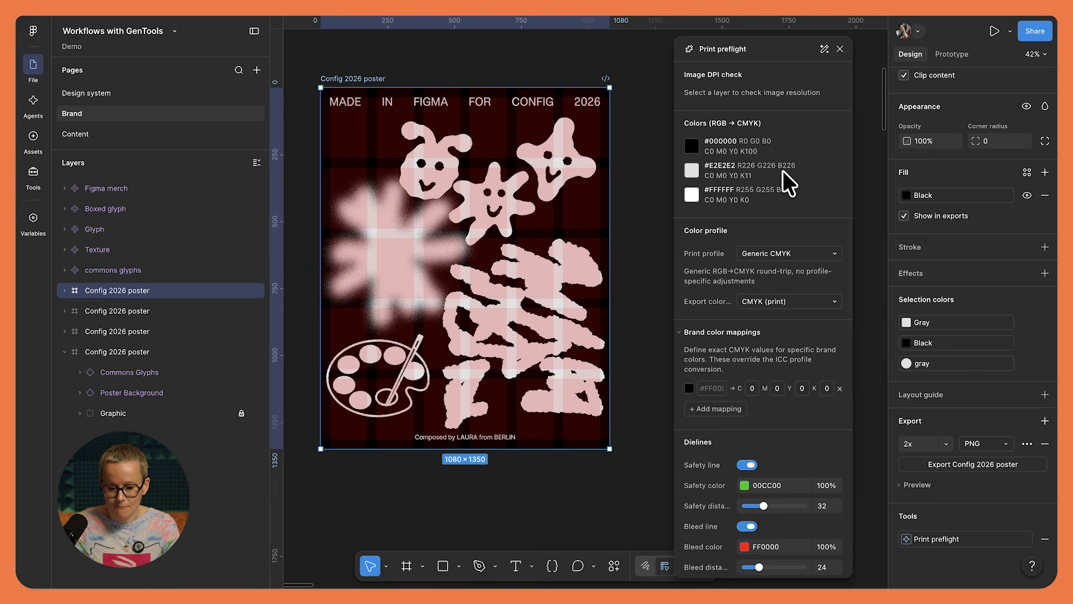
- Set the preflight export format to PDF and the scale to 2x, and generate the print preview
scroll(709, 179, "down", 5)
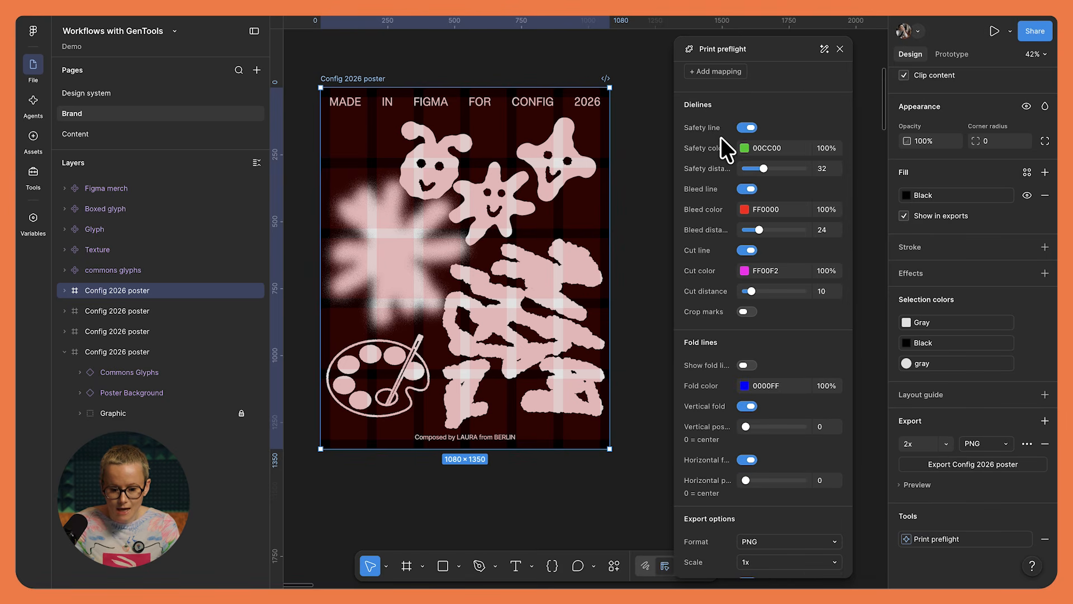
scroll(719, 133, "down", 1)
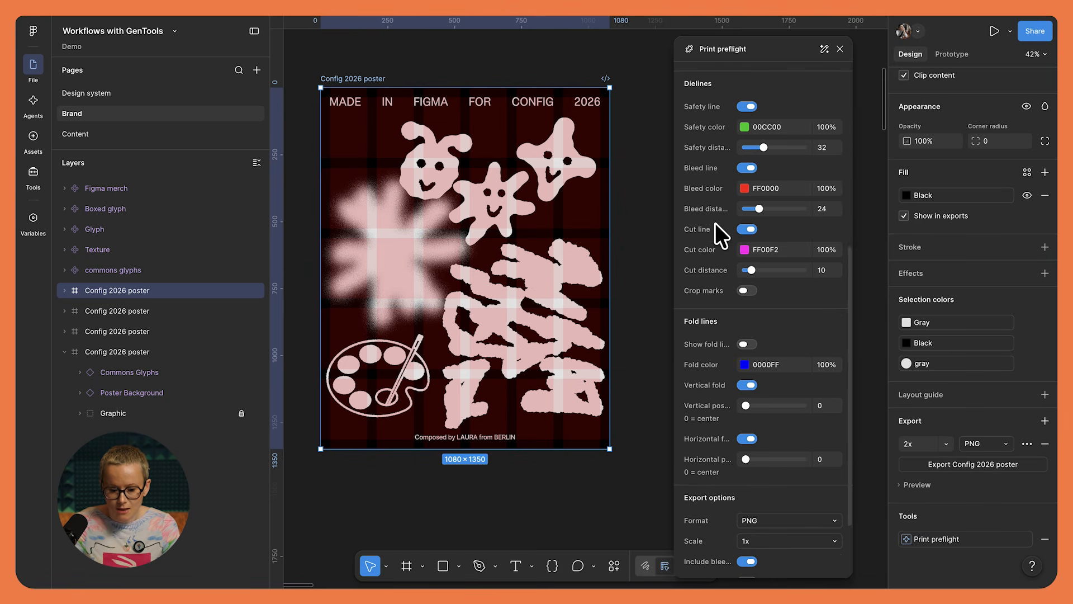
scroll(715, 229, "down", 4)
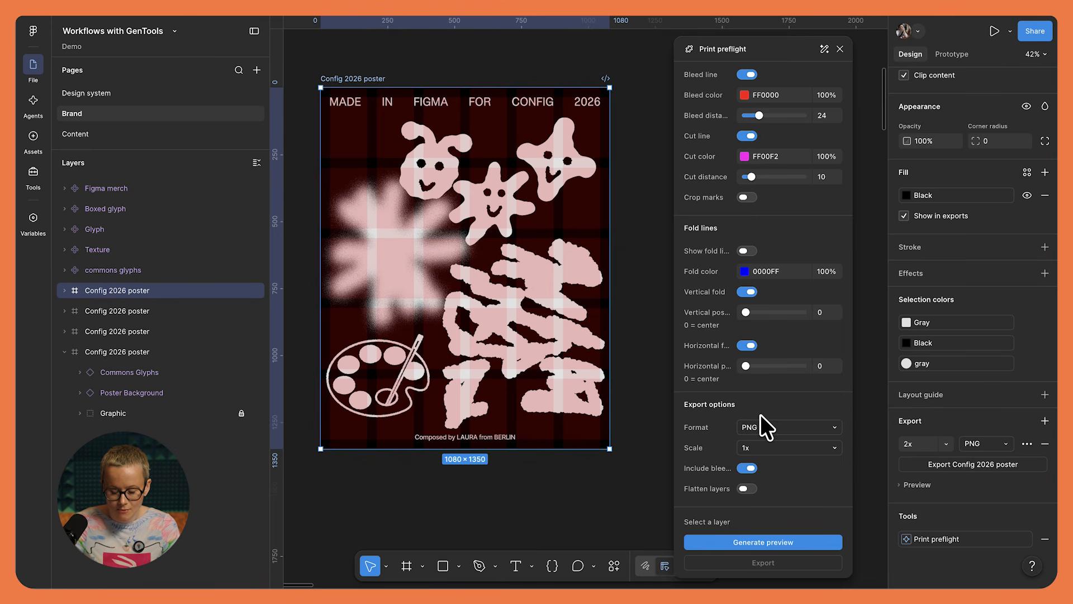
left_click(790, 428)
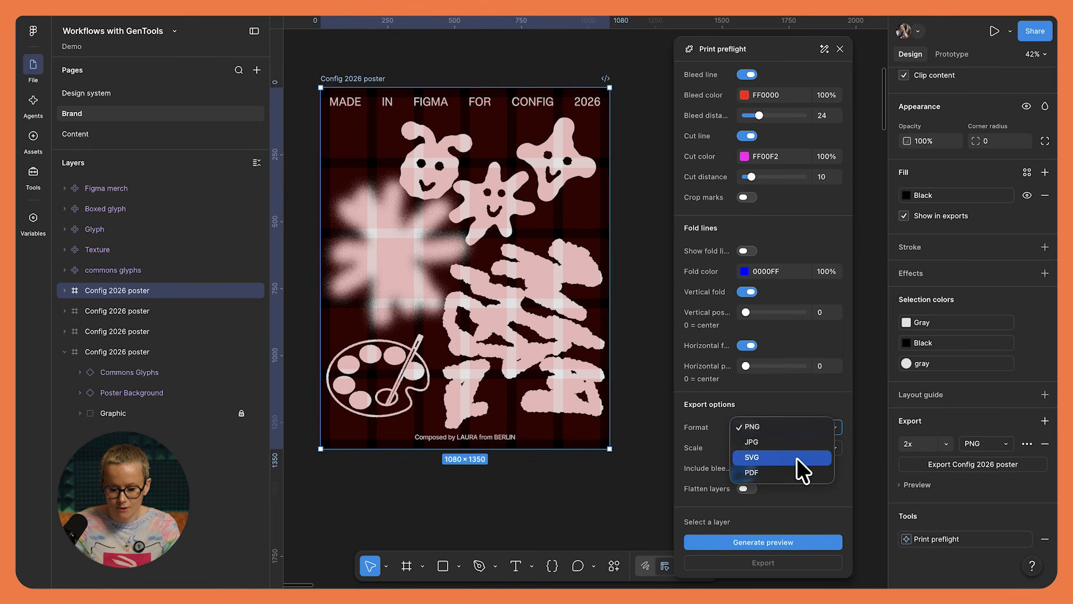
left_click(798, 472)
left_click(832, 445)
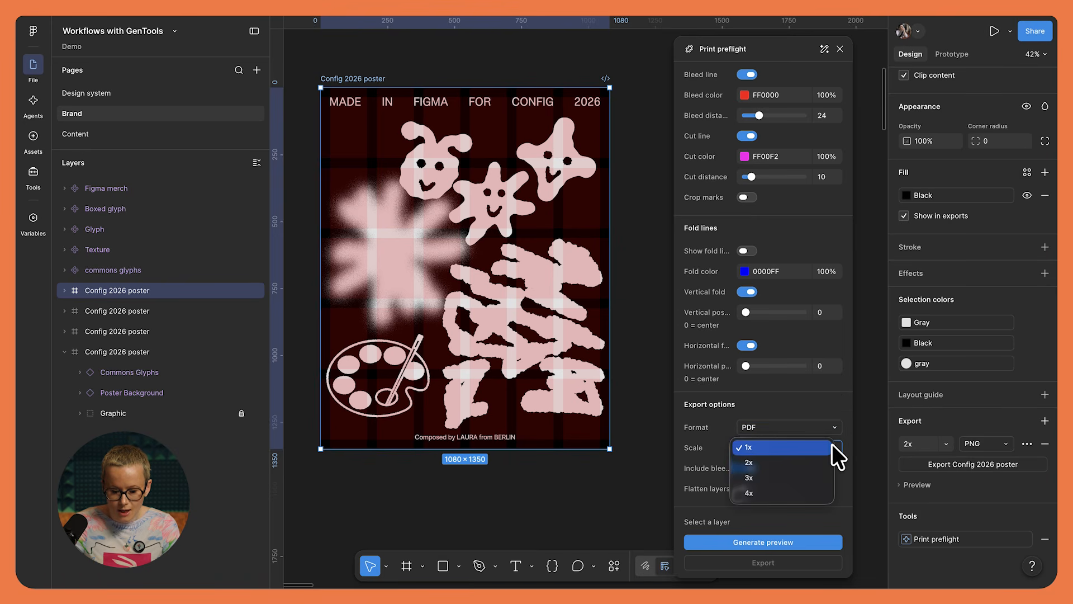
left_click(826, 456)
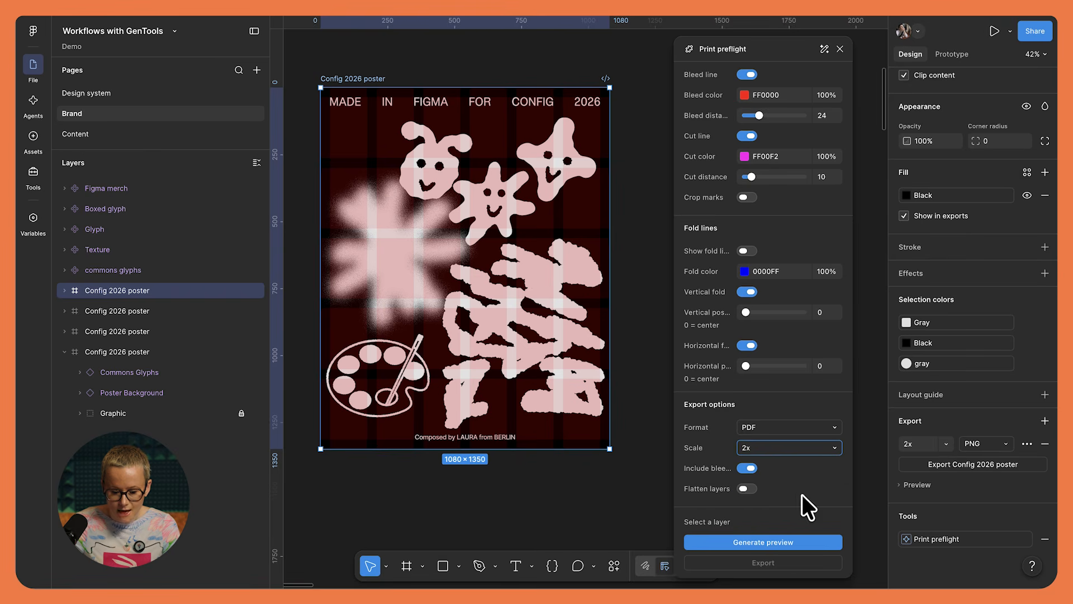
left_click(772, 541)
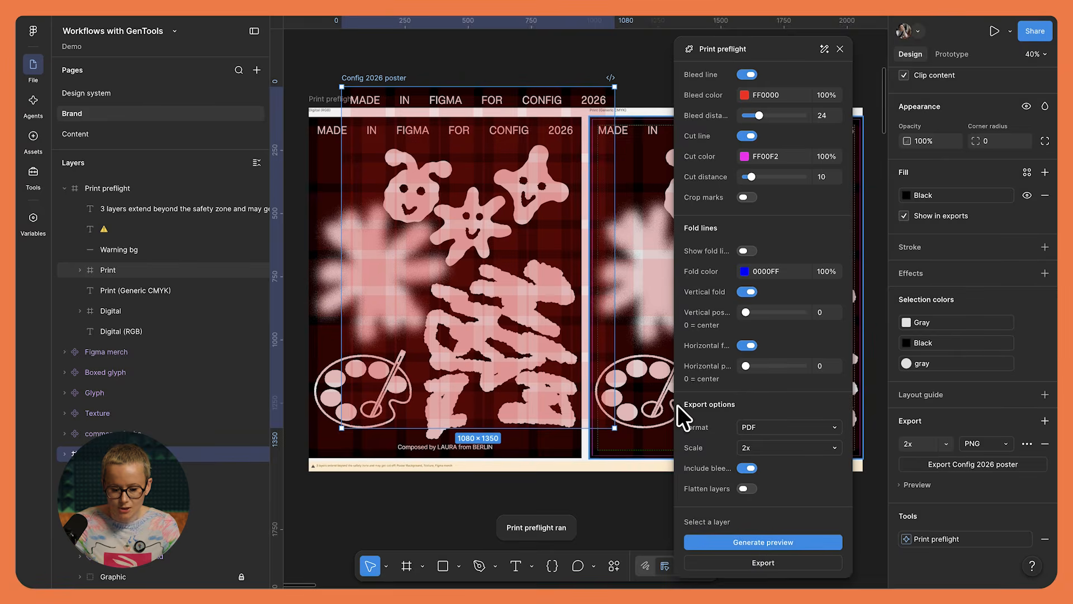
- Compare the digital RGB and Generic CMYK poster previews, checking the artwork against the print guide lines around the edges
scroll(587, 296, "right", 2)
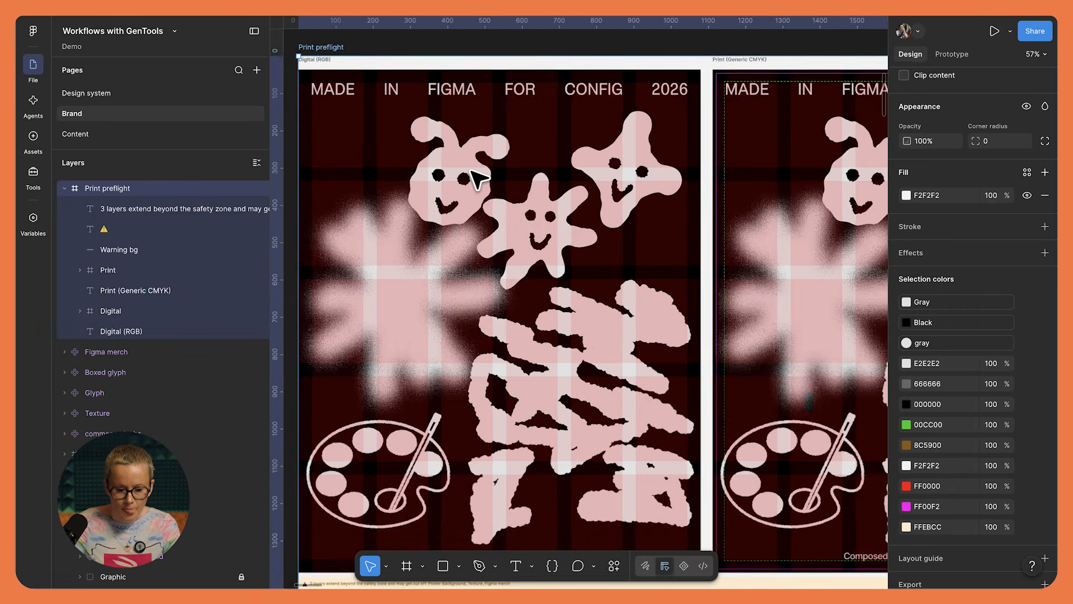
scroll(471, 171, "up", 1, "ctrl")
scroll(471, 171, "down", 1)
scroll(478, 177, "up", 1)
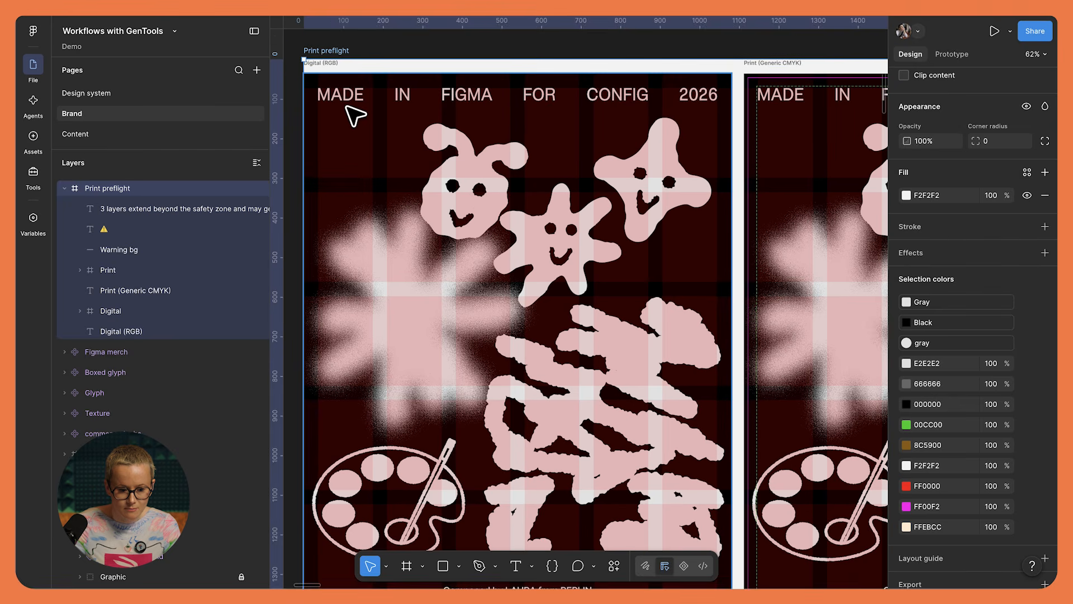
scroll(479, 149, "right", 4)
scroll(478, 149, "down", 1, "ctrl")
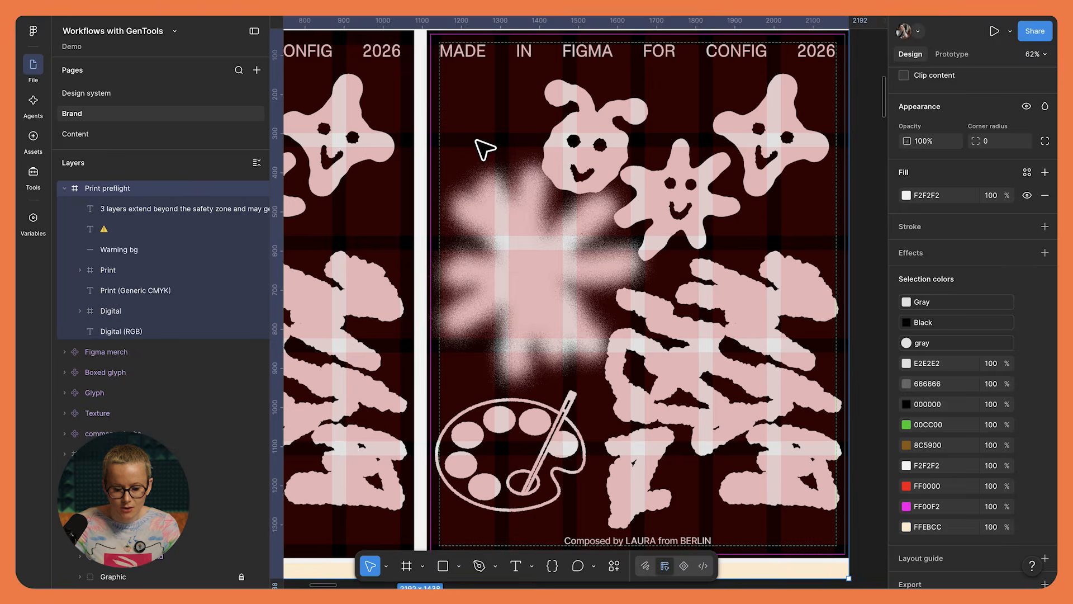
scroll(479, 149, "down", 1, "ctrl")
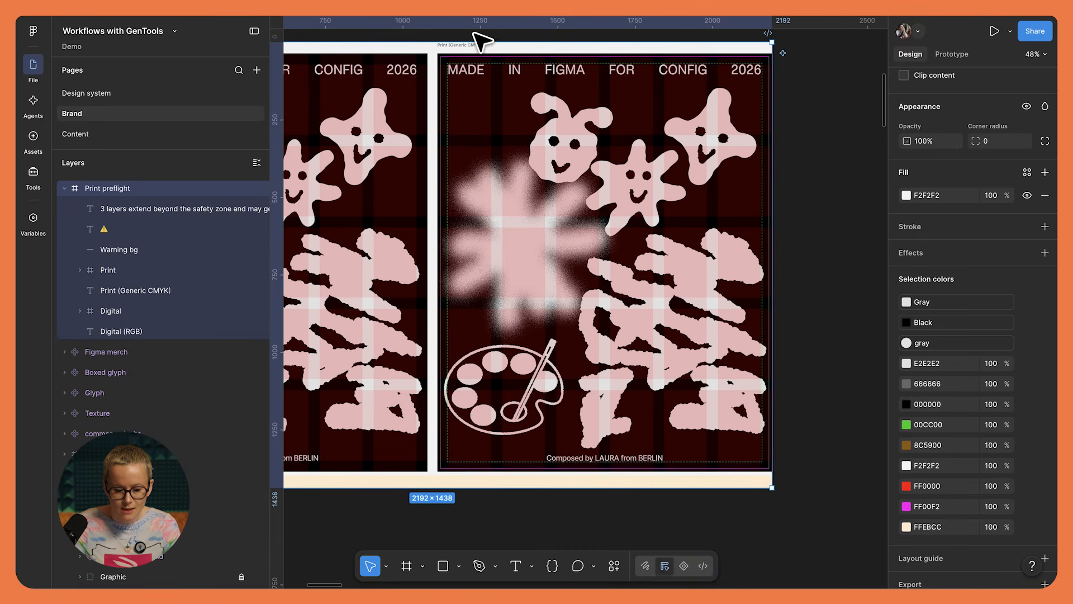
scroll(469, 90, "up", 5, "ctrl")
scroll(468, 90, "up", 3)
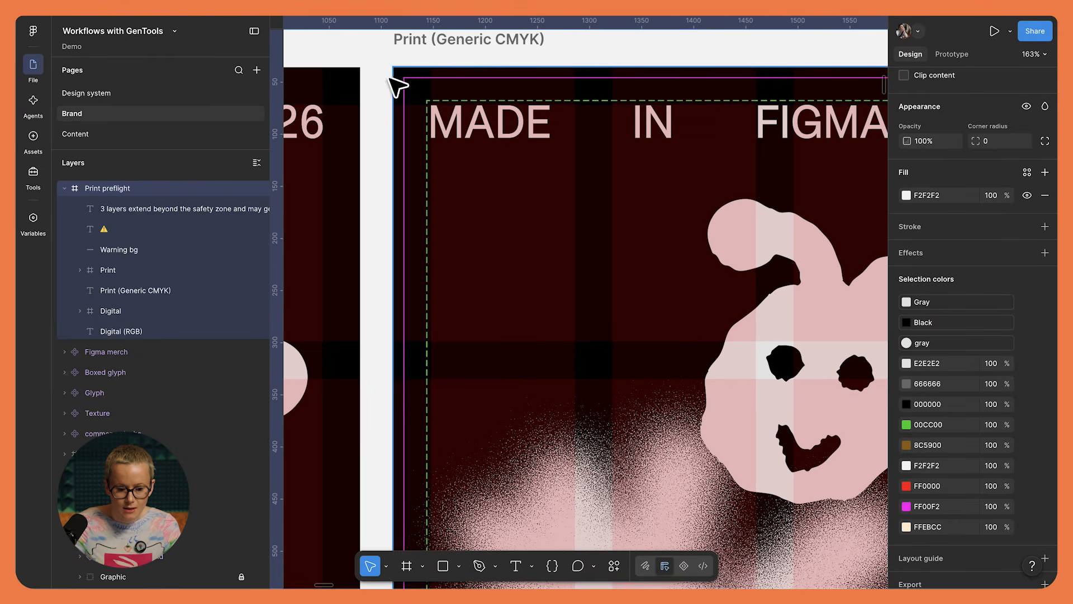
scroll(548, 157, "down", 1, "ctrl")
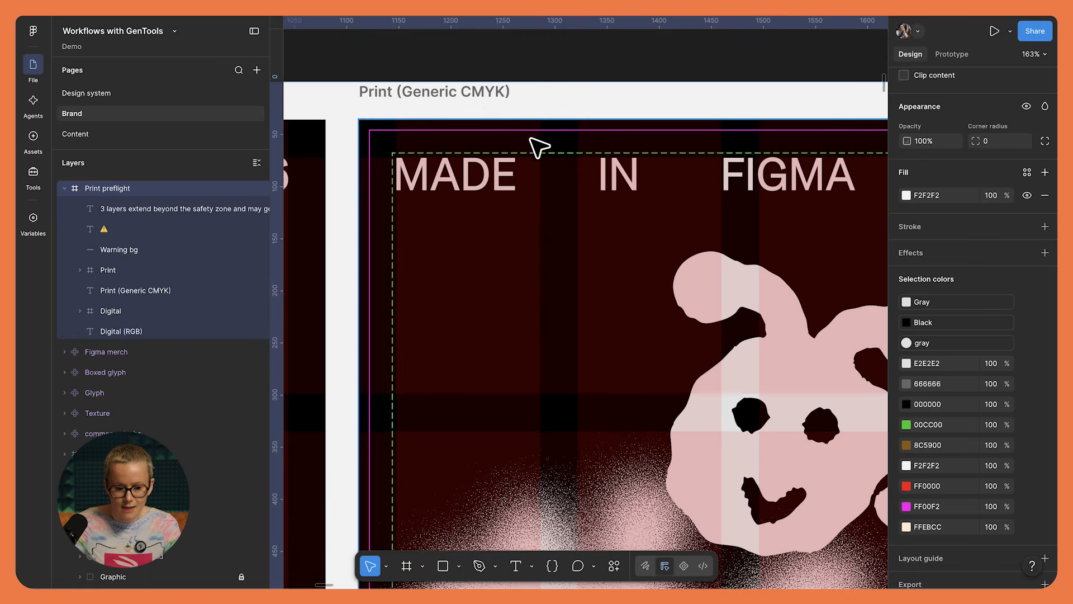
scroll(608, 126, "down", 3, "ctrl")
scroll(607, 126, "down", 2, "ctrl")
scroll(608, 126, "down", 5)
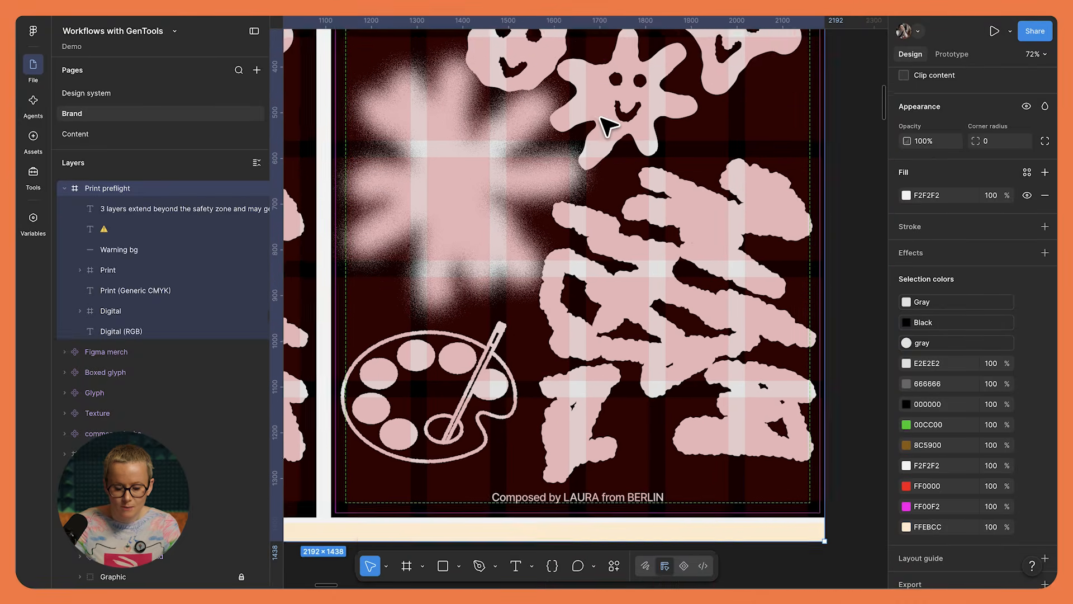
- Read the safety-zone warning below the previews and check the palette drawing against the CMYK version's guide lines
scroll(608, 126, "up", 2, "ctrl")
scroll(608, 126, "left", 3)
scroll(608, 126, "down", 1)
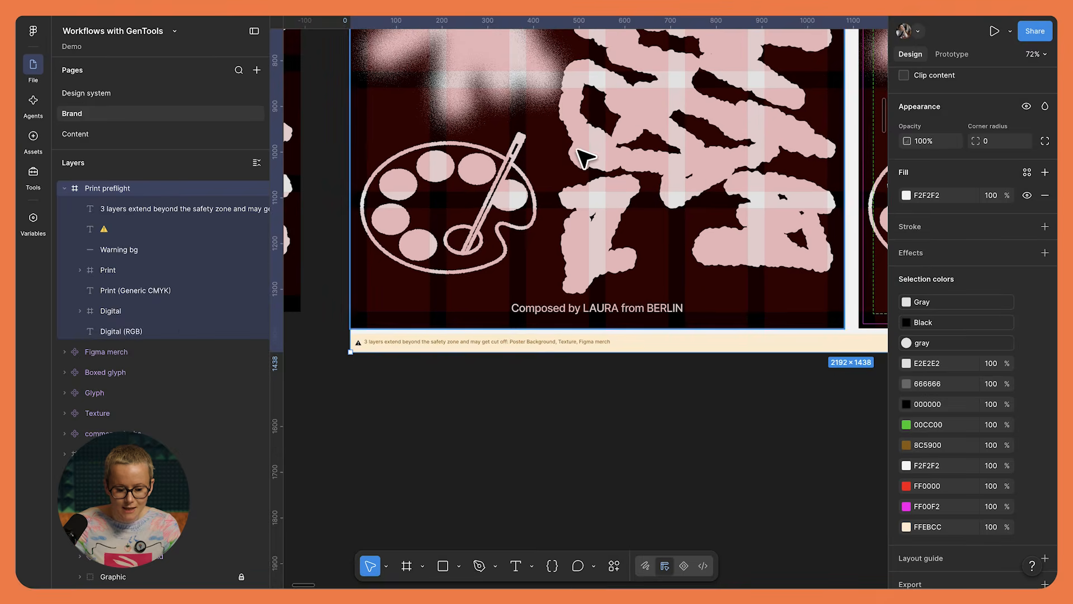
scroll(386, 355, "up", 5, "ctrl")
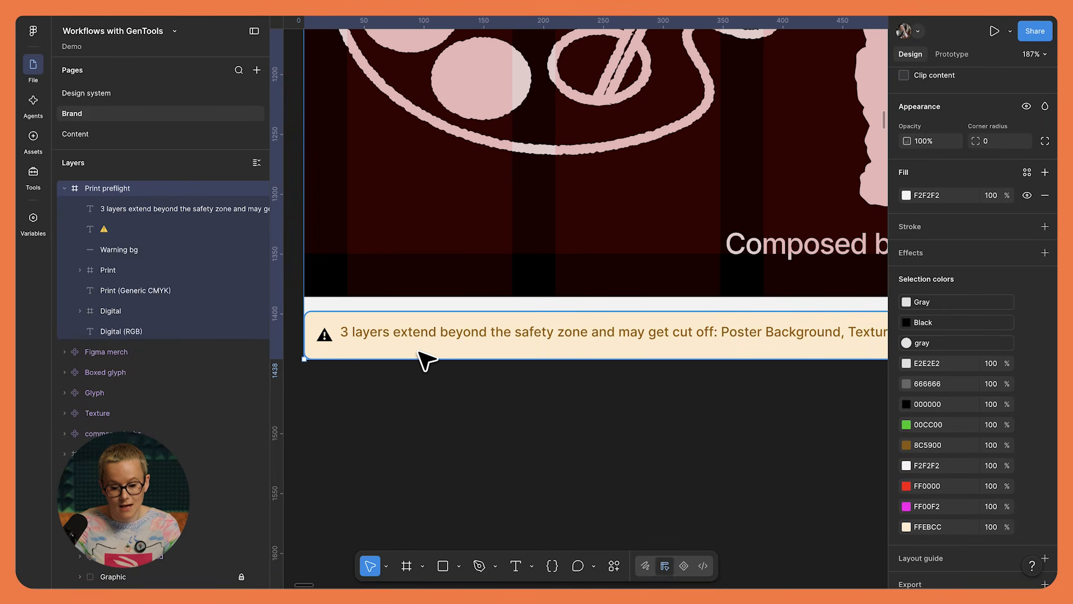
scroll(486, 359, "down", 4, "ctrl")
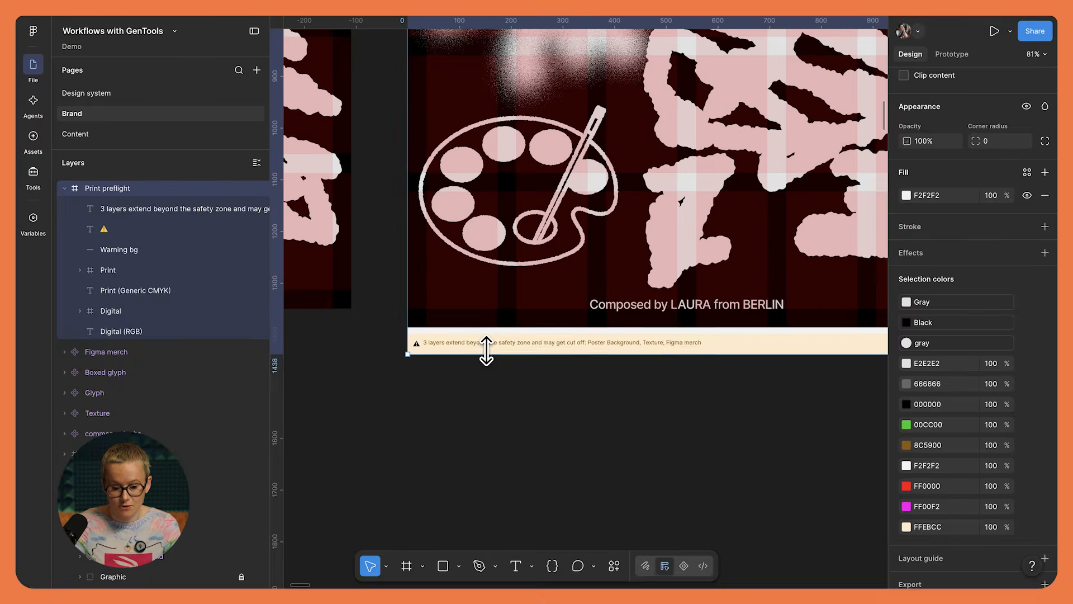
scroll(486, 350, "right", 10)
scroll(486, 351, "up", 2)
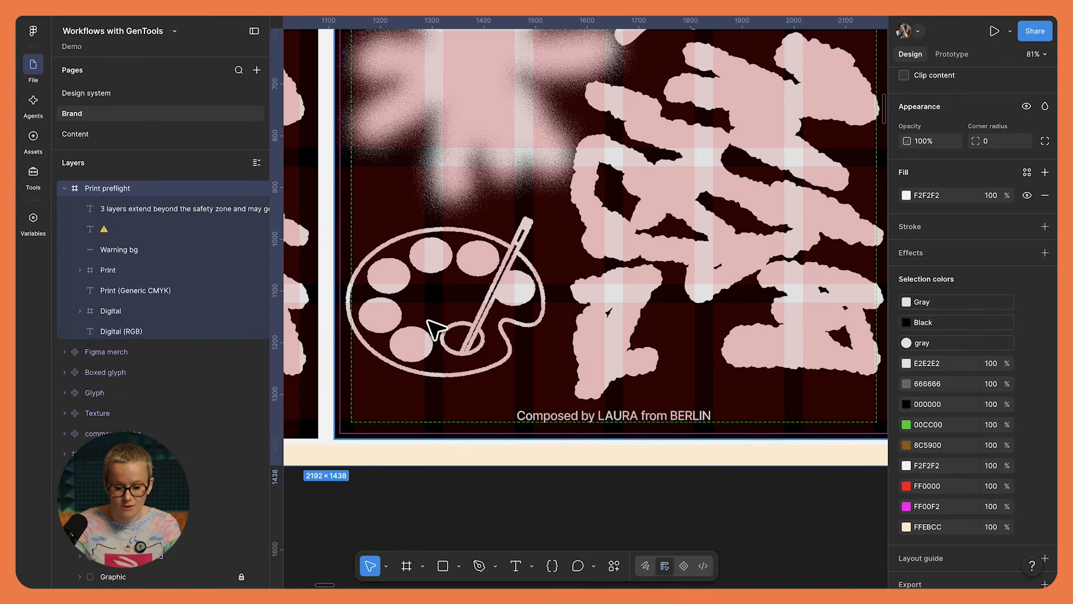
scroll(434, 329, "up", 2, "ctrl")
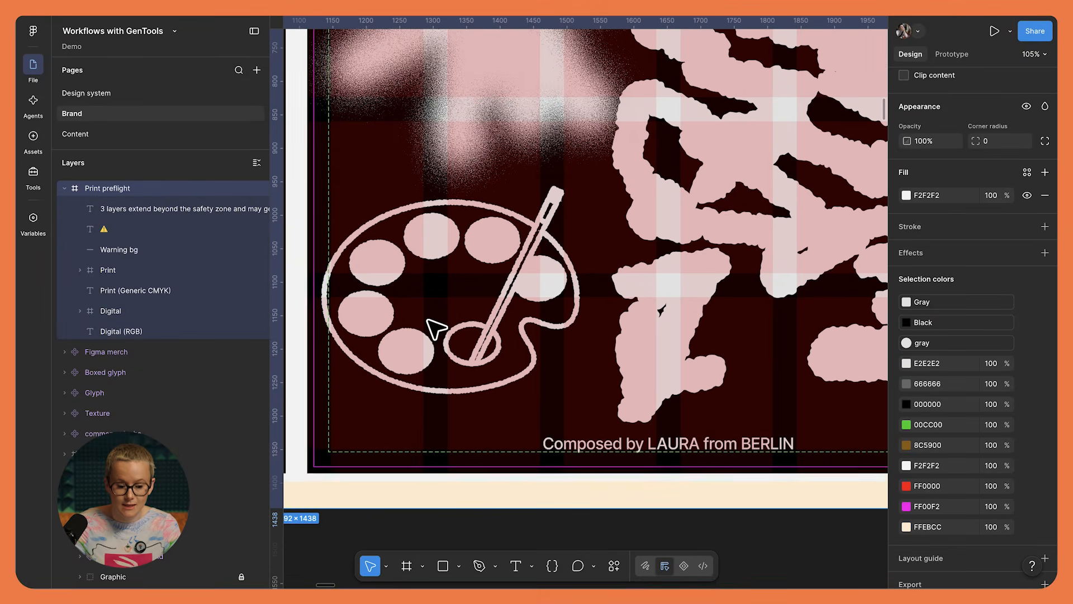
left_click(350, 251)
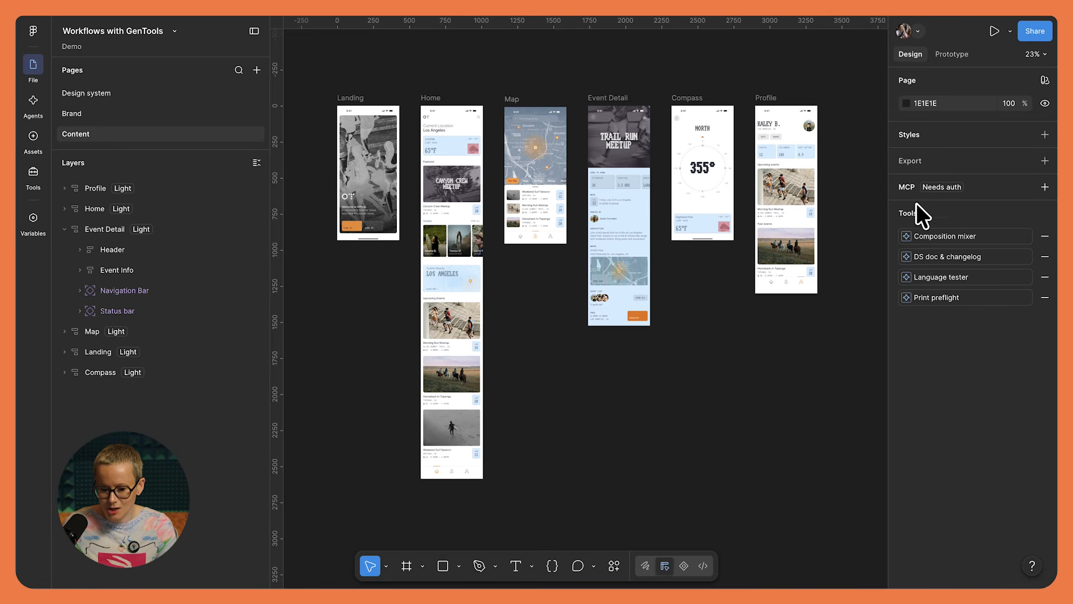
- Open the Language tester tool and choose German, Dutch and Japanese as target languages, keeping English as the source
left_click(941, 276)
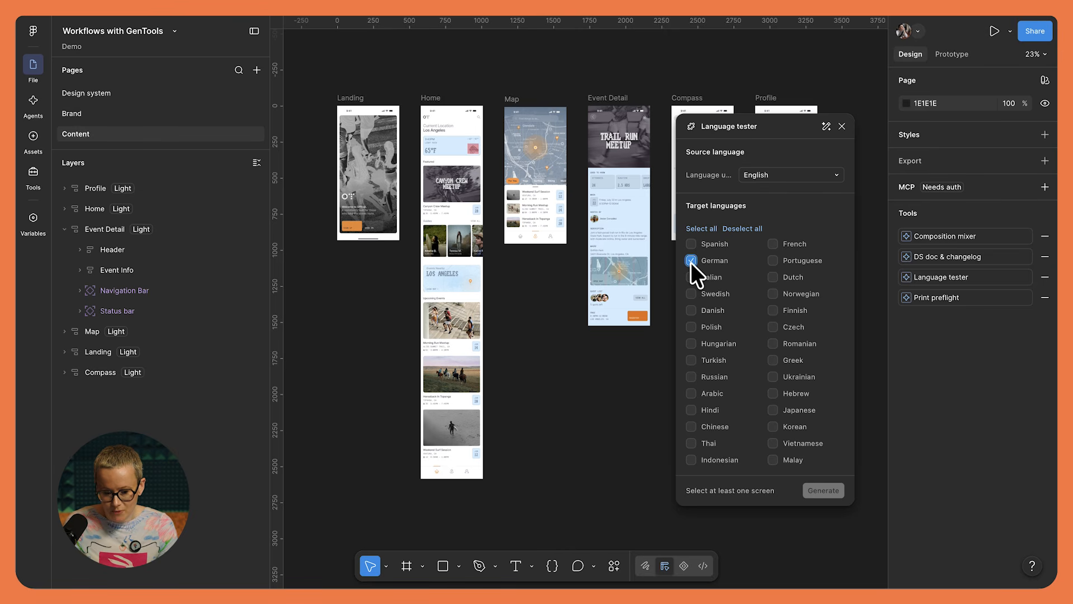
left_click(773, 277)
left_click(771, 409)
- Select all six app screens, generate their translated versions, and move the Language tester window away from the artwork
scroll(575, 371, "down", 5)
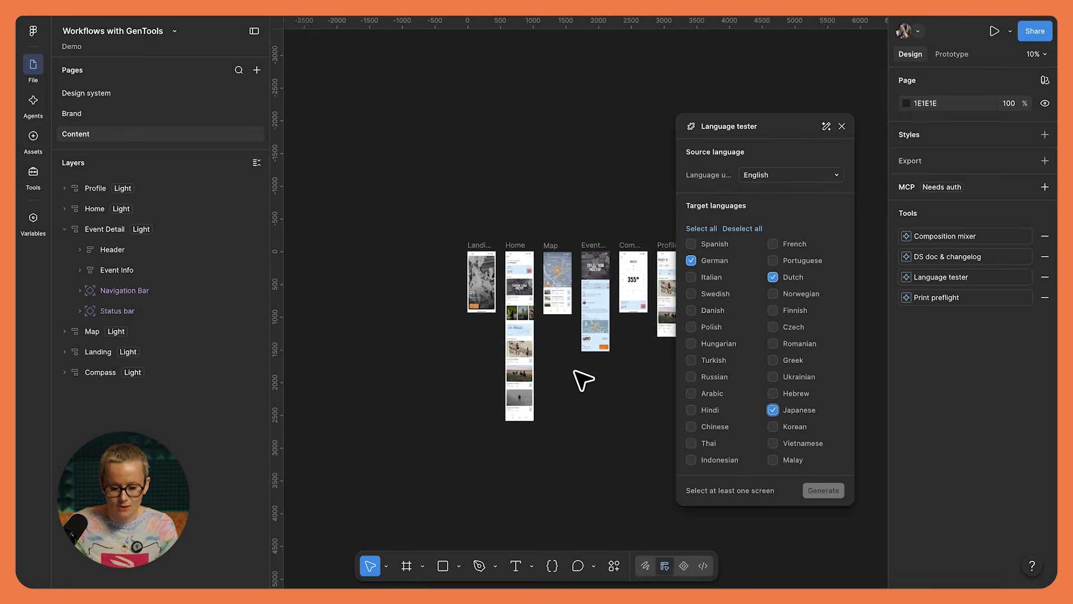
left_click_drag(305, 150, 592, 403)
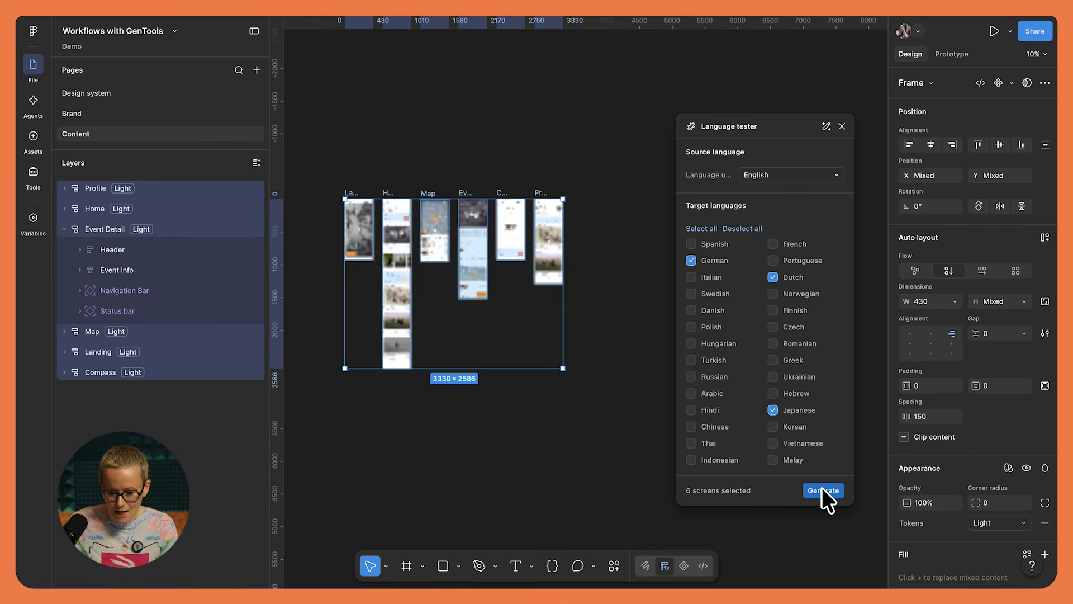
left_click(821, 483)
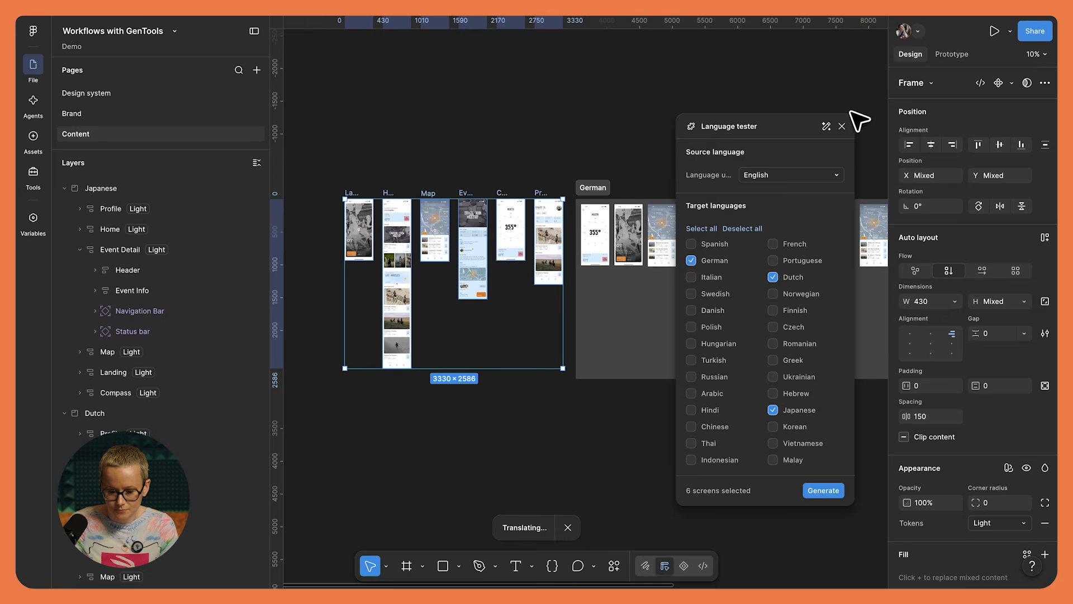
left_click_drag(776, 125, 970, 123)
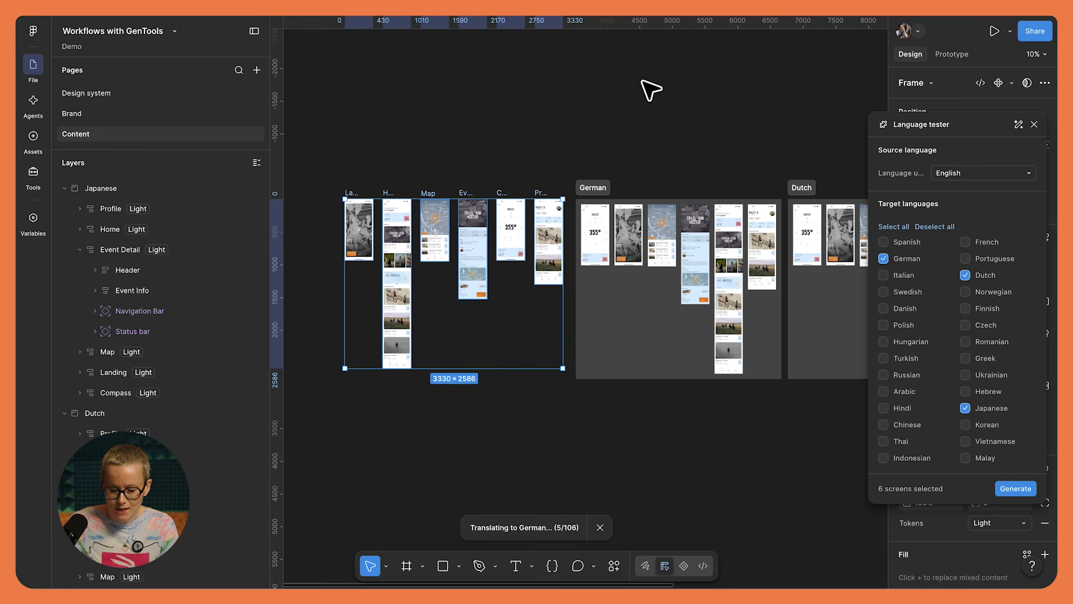
- Look over the generated German, Dutch and Japanese sections while the translation runs, inspecting the German screens closely
scroll(641, 92, "down", 1)
scroll(632, 85, "down", 2)
scroll(632, 85, "right", 2)
scroll(632, 85, "left", 1)
scroll(641, 94, "down", 1)
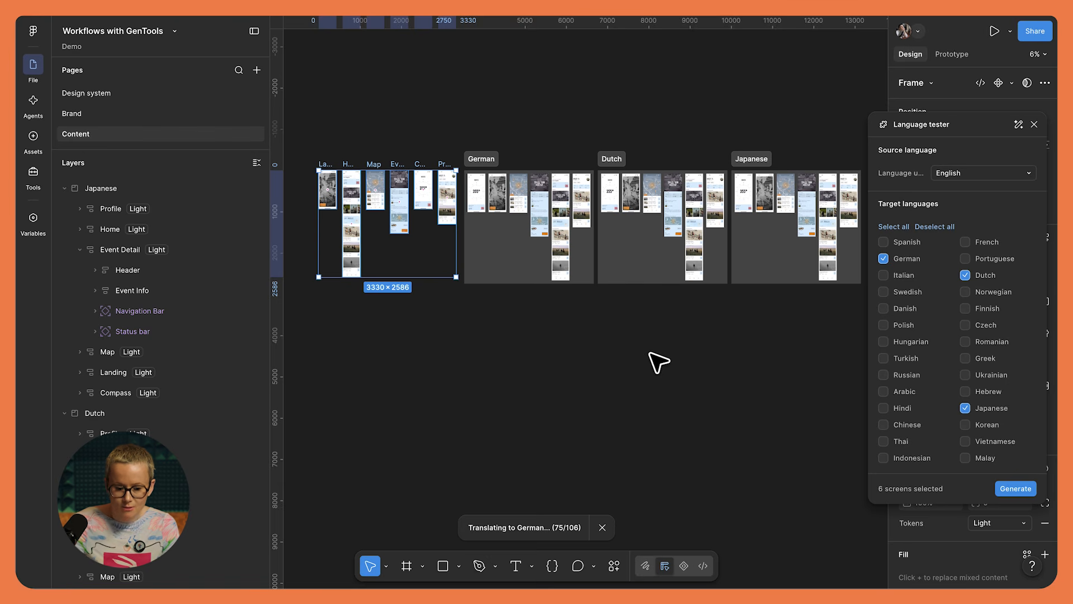
scroll(523, 173, "up", 5)
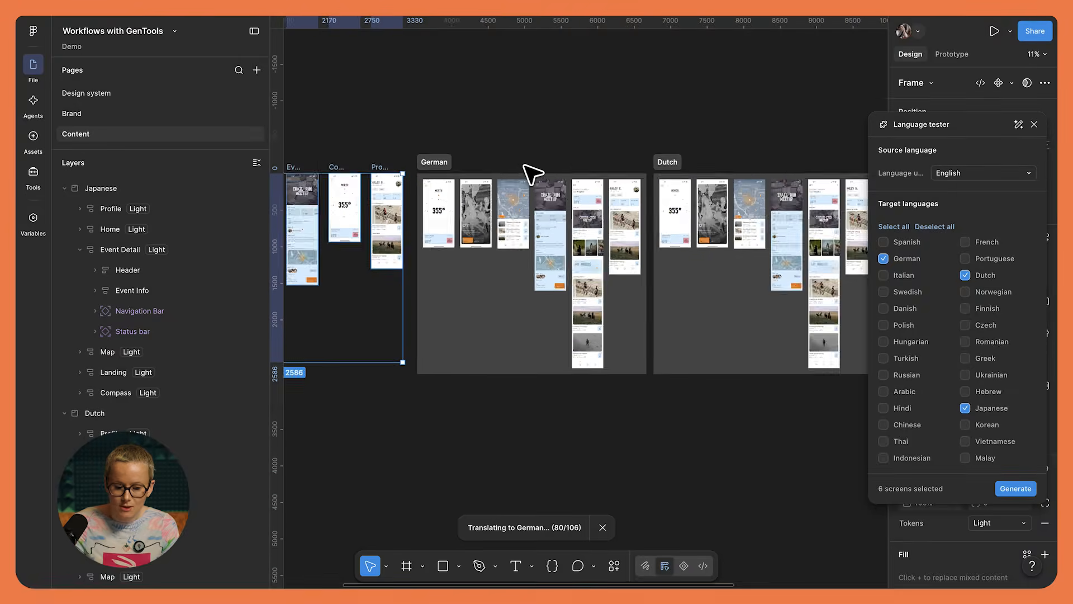
scroll(525, 167, "up", 1)
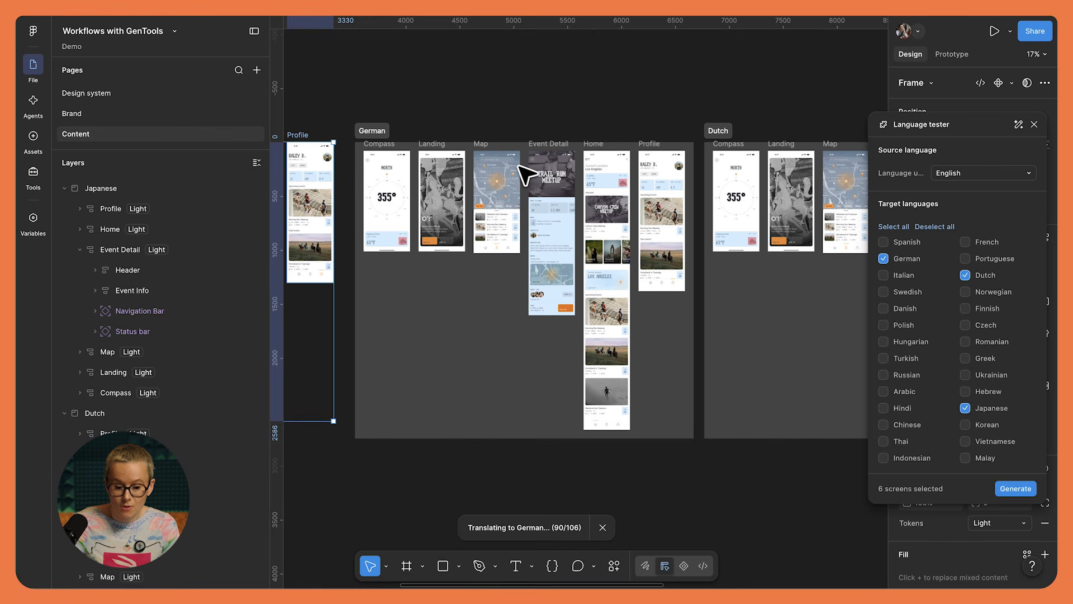
scroll(379, 240, "up", 5)
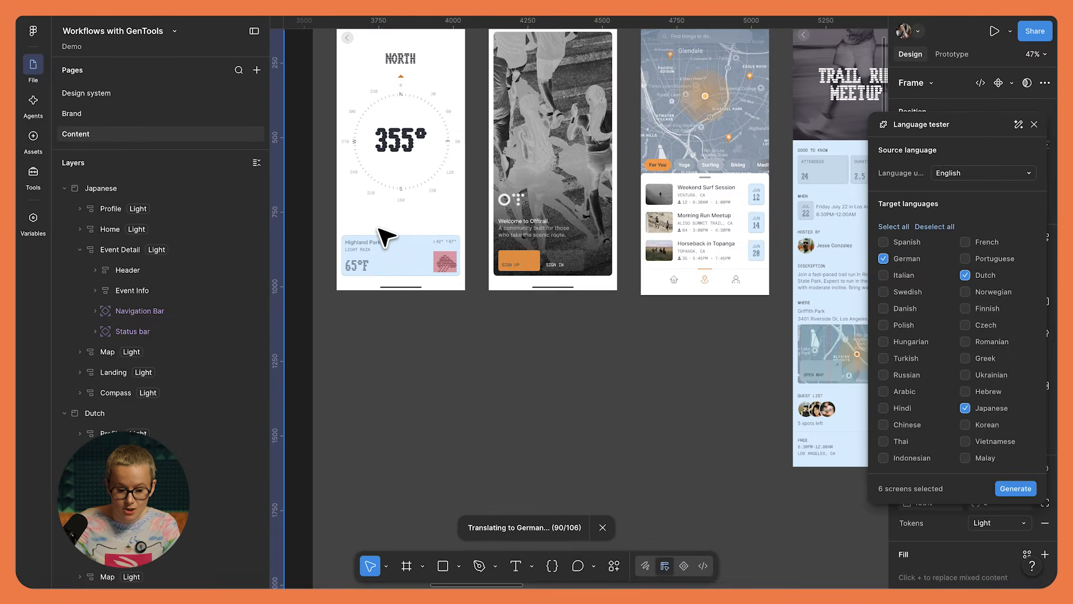
scroll(386, 237, "up", 3)
scroll(385, 237, "down", 8)
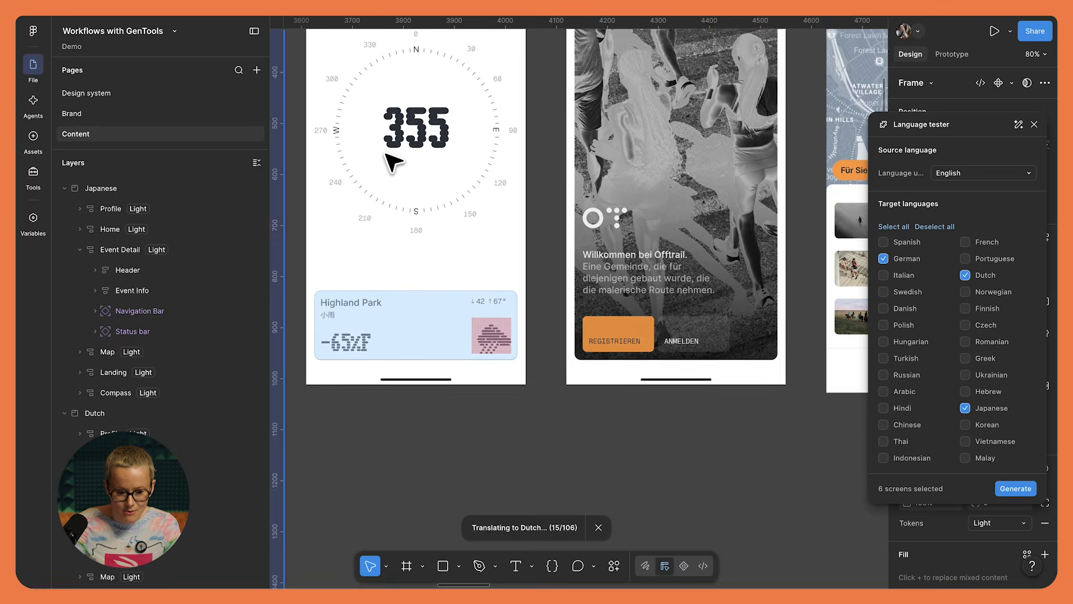
- Examine the German text on the Compass, Landing, Map, Event Detail, Home and Profile screens for layout problems
scroll(386, 153, "up", 3)
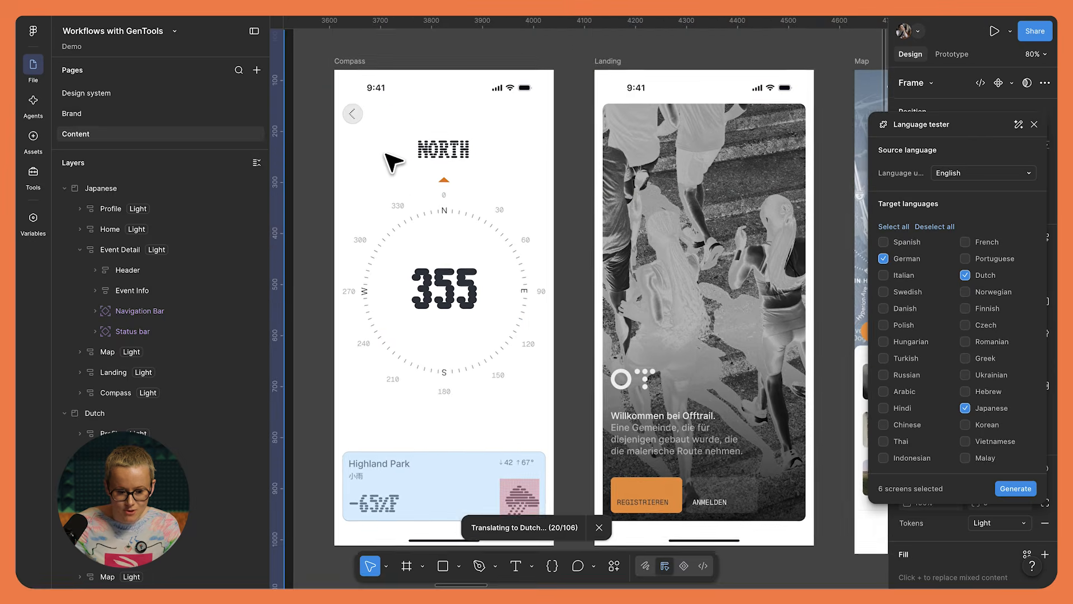
scroll(385, 153, "right", 3)
scroll(386, 153, "down", 2)
scroll(597, 223, "up", 5)
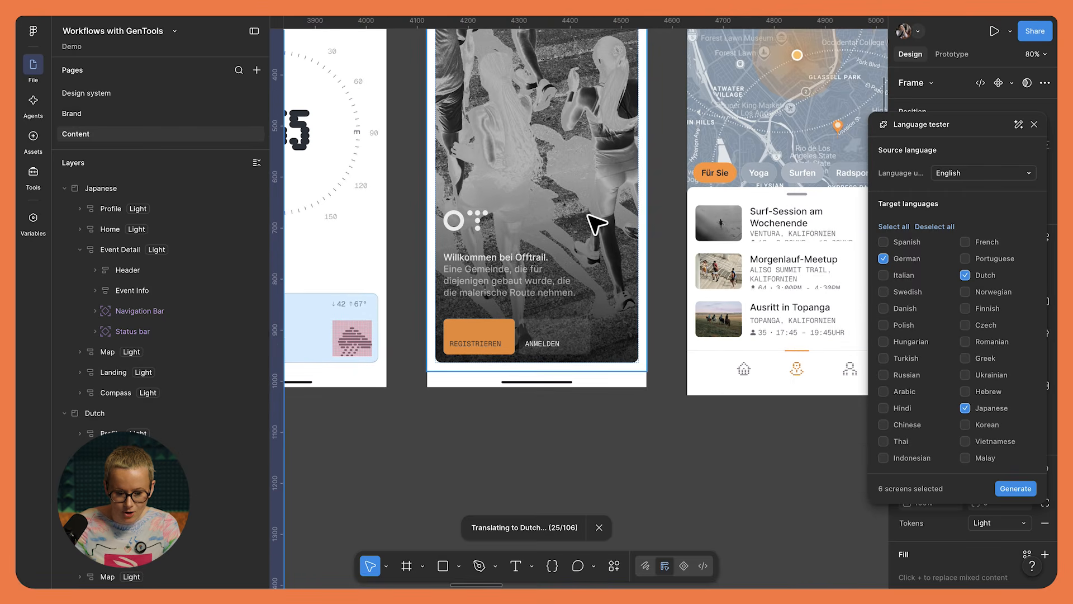
scroll(597, 224, "down", 3)
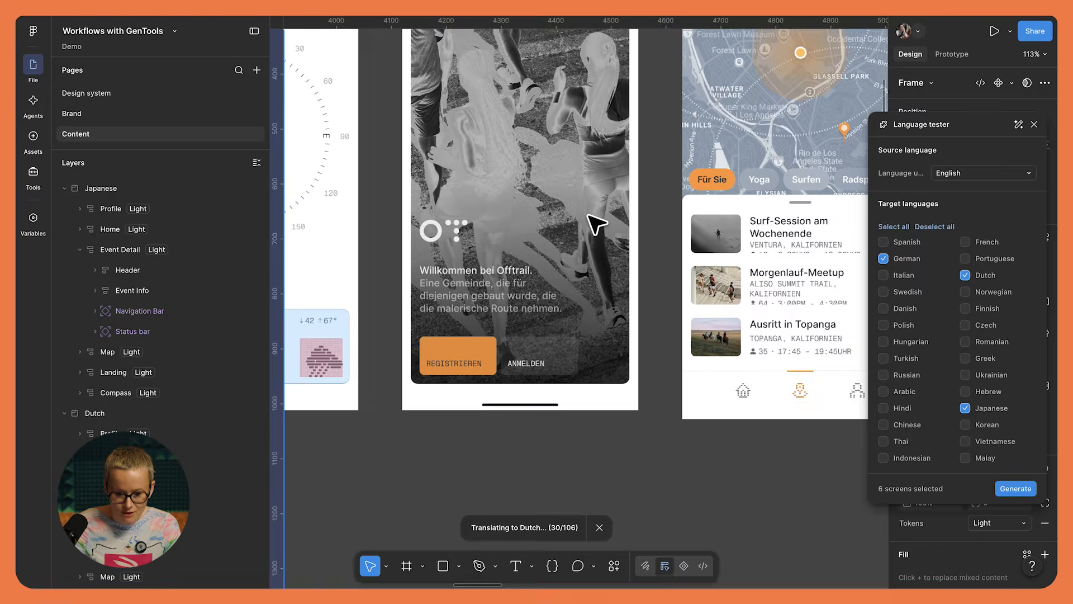
scroll(592, 224, "right", 5)
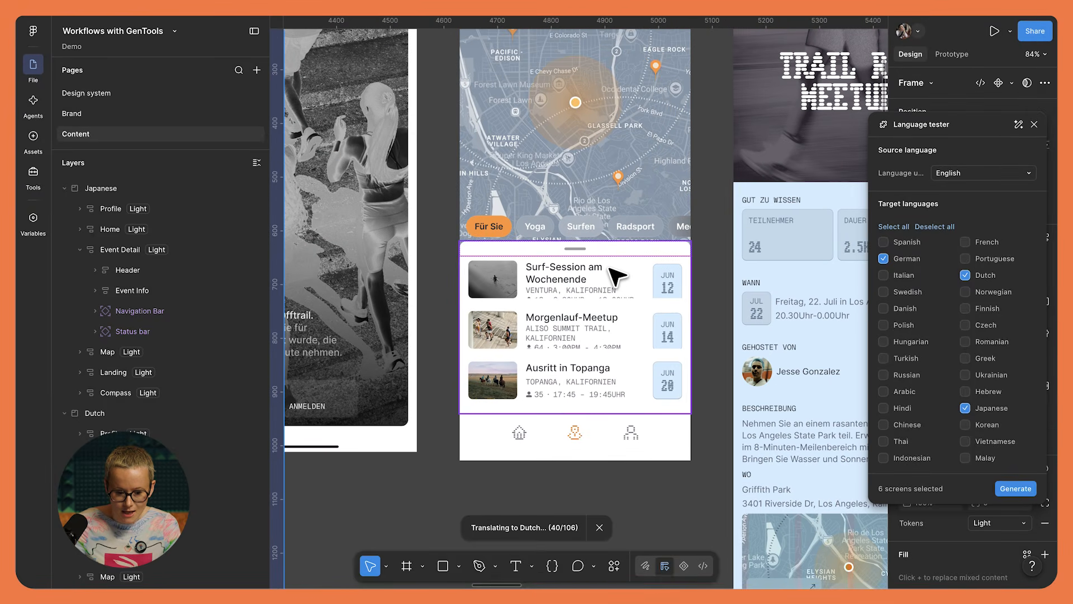
scroll(597, 286, "right", 10)
scroll(597, 286, "up", 3)
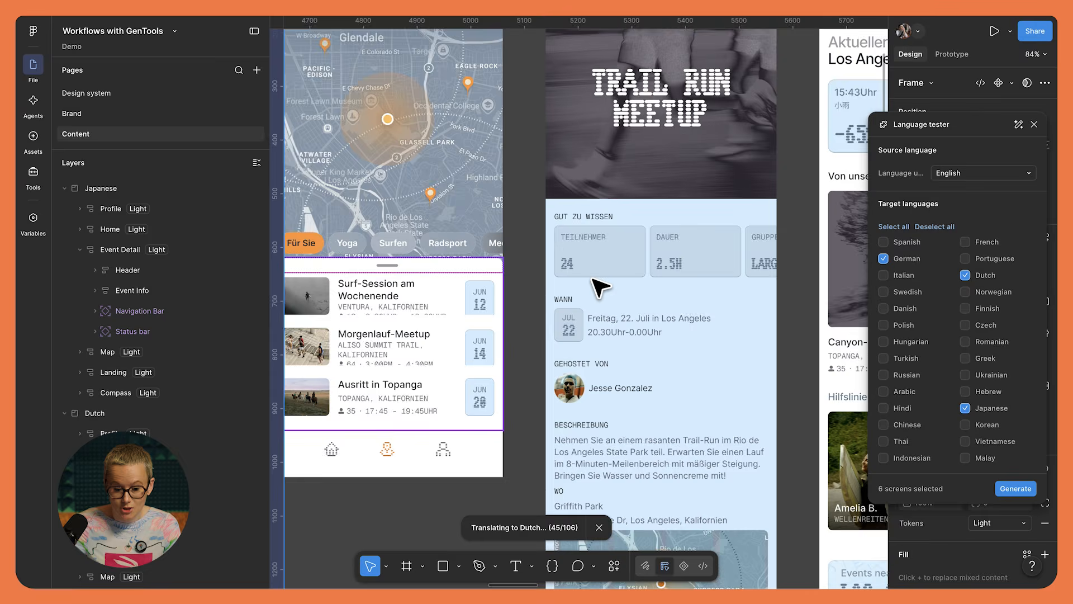
scroll(600, 285, "down", 3)
scroll(600, 285, "right", 5)
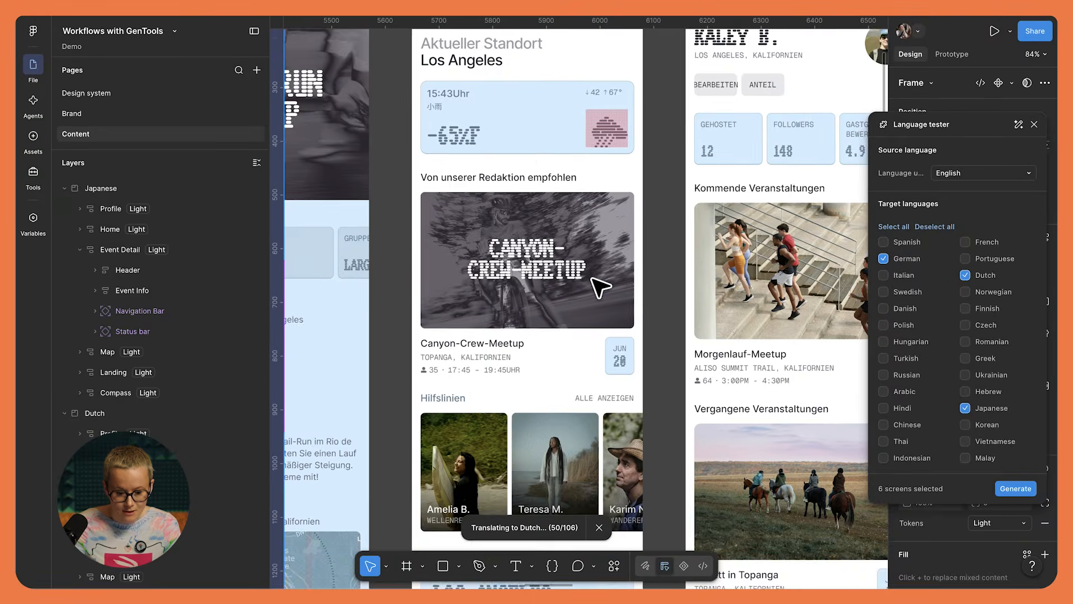
scroll(539, 280, "up", 3)
scroll(569, 192, "up", 10)
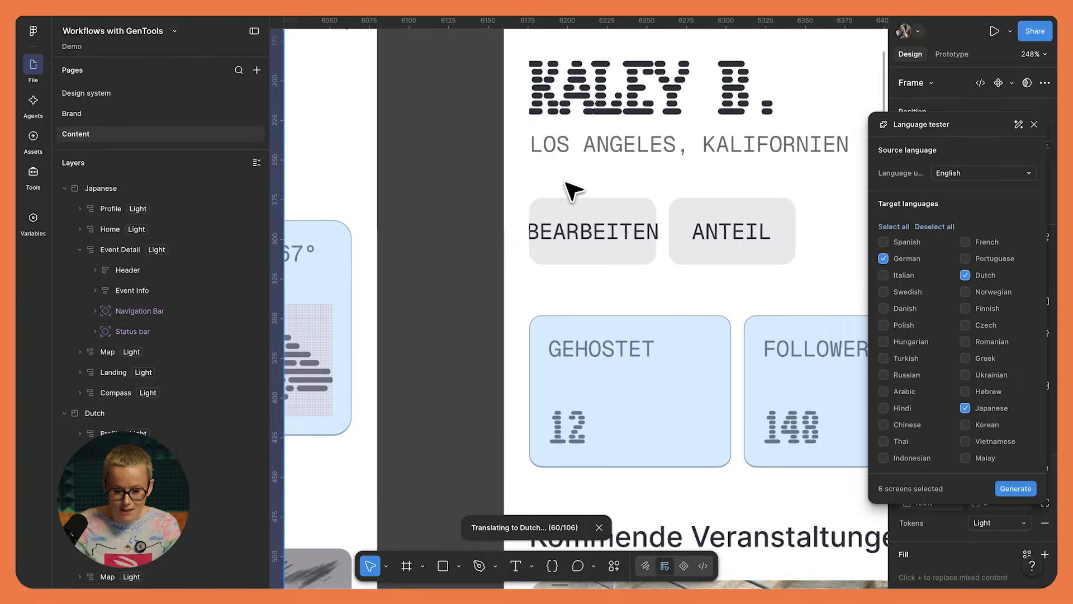
- Widen the BEARBEITEN button on the German Profile screen to 101 so its label fits inside
left_click(576, 212)
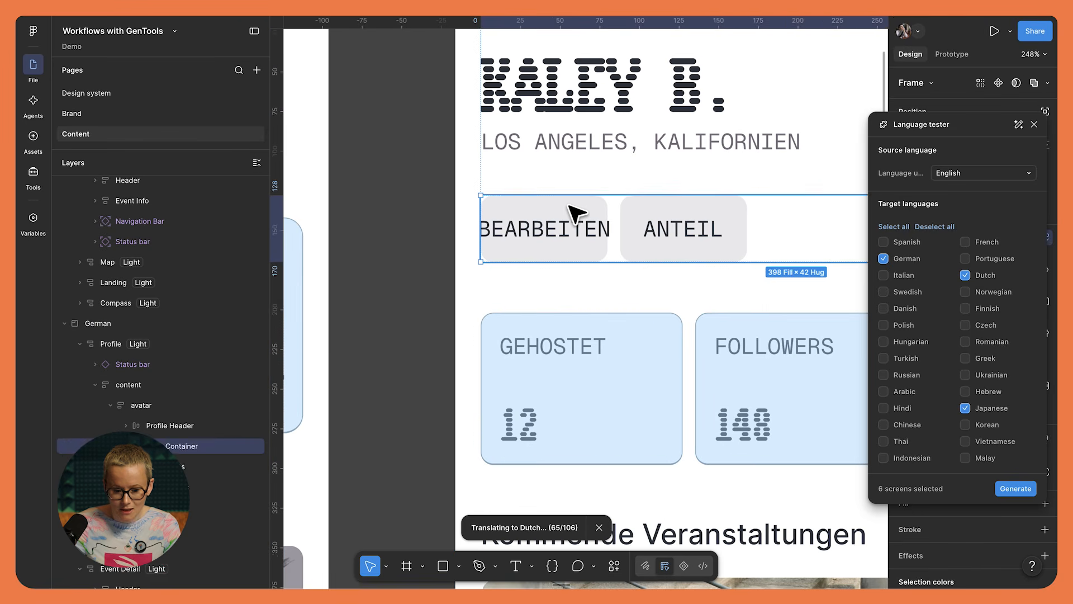
left_click(576, 212)
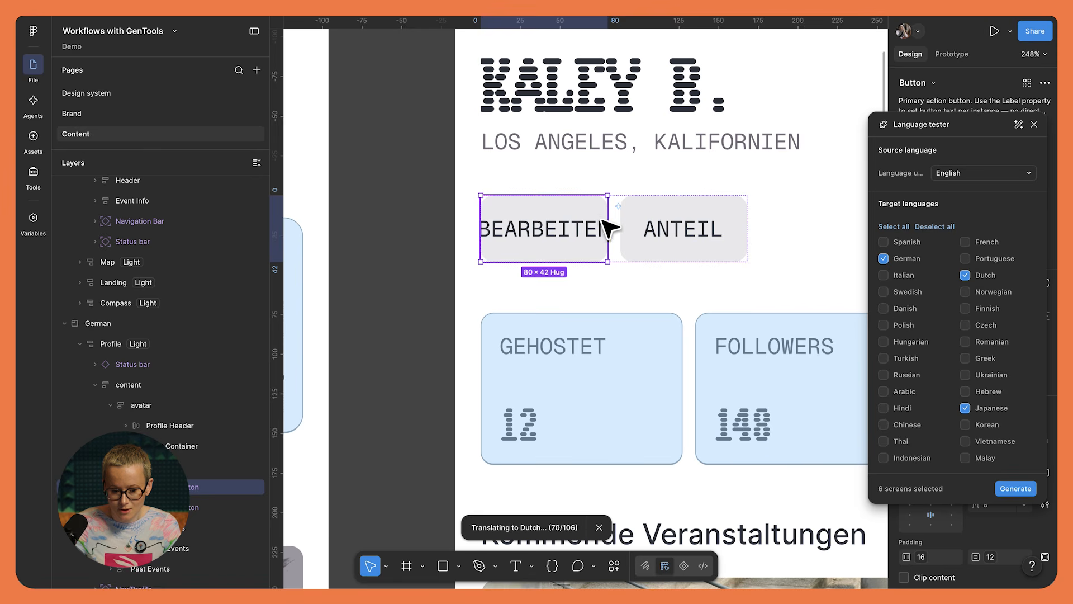
left_click_drag(608, 222, 641, 217)
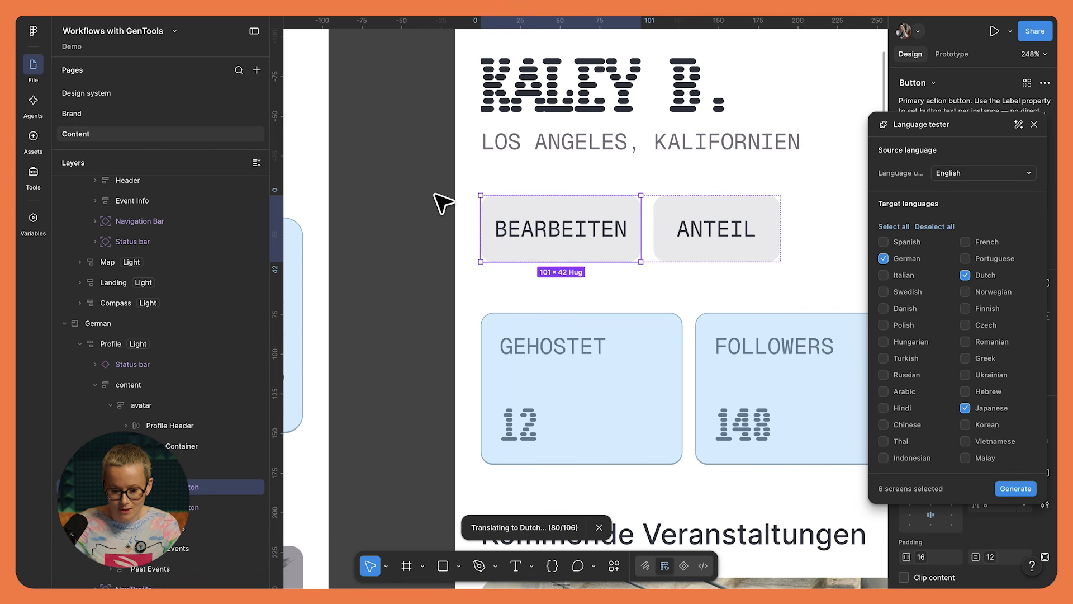
- Compare the translated German and Dutch sections at overview scale while the remaining translations run
scroll(441, 205, "down", 10)
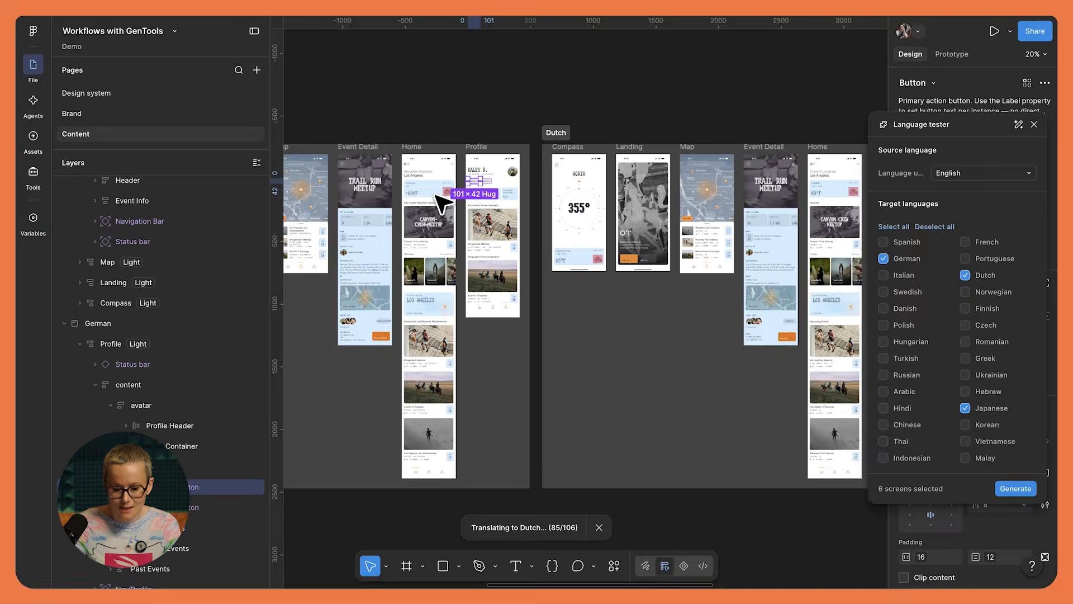
scroll(441, 206, "left", 6)
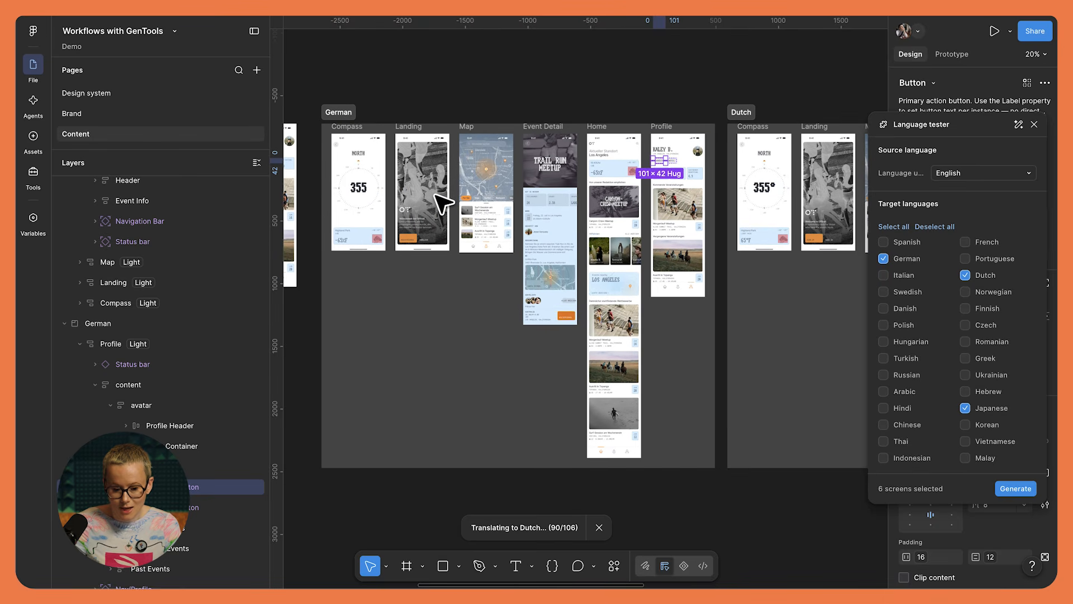
scroll(441, 204, "right", 1)
scroll(441, 204, "down", 1)
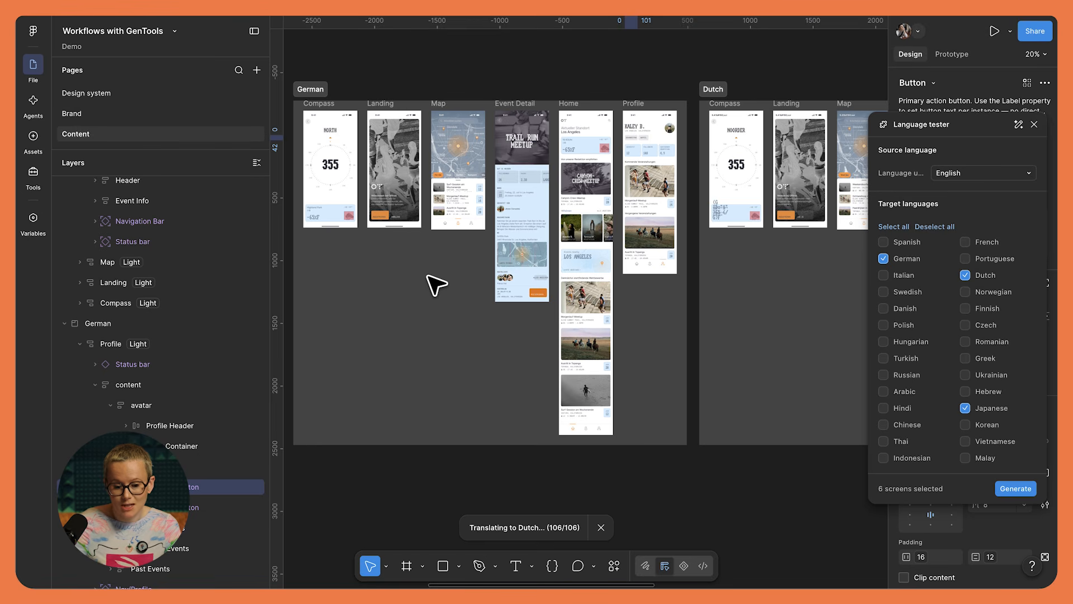
scroll(428, 275, "down", 5)
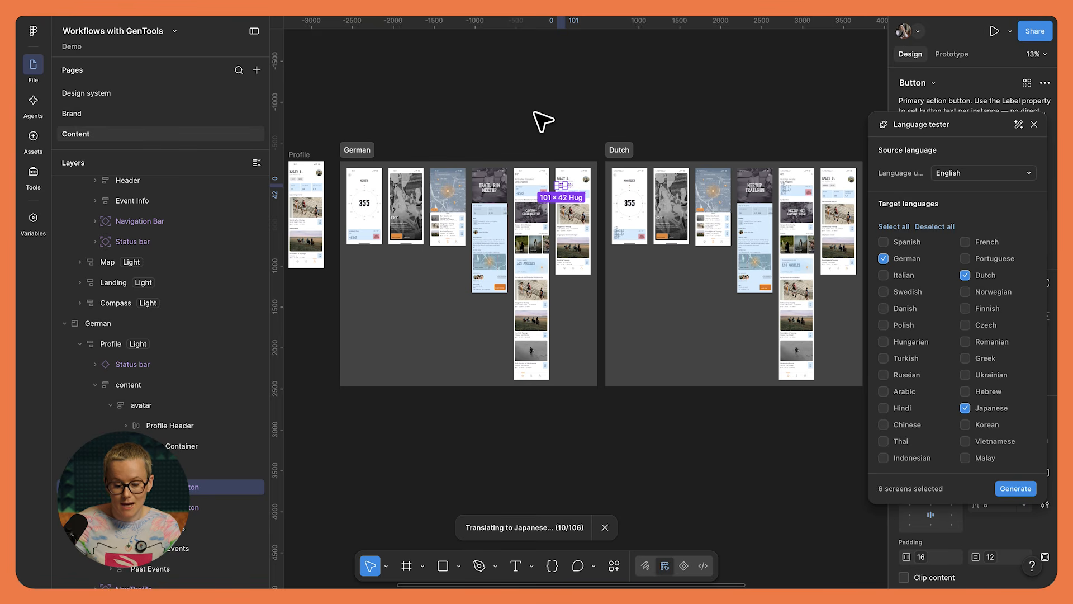
left_click(542, 120)
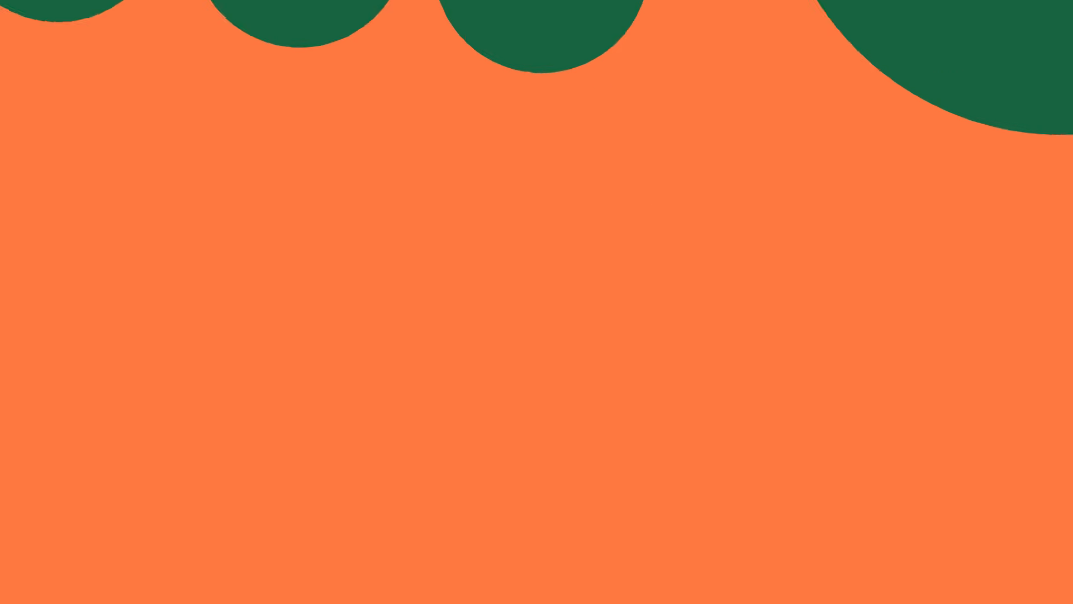